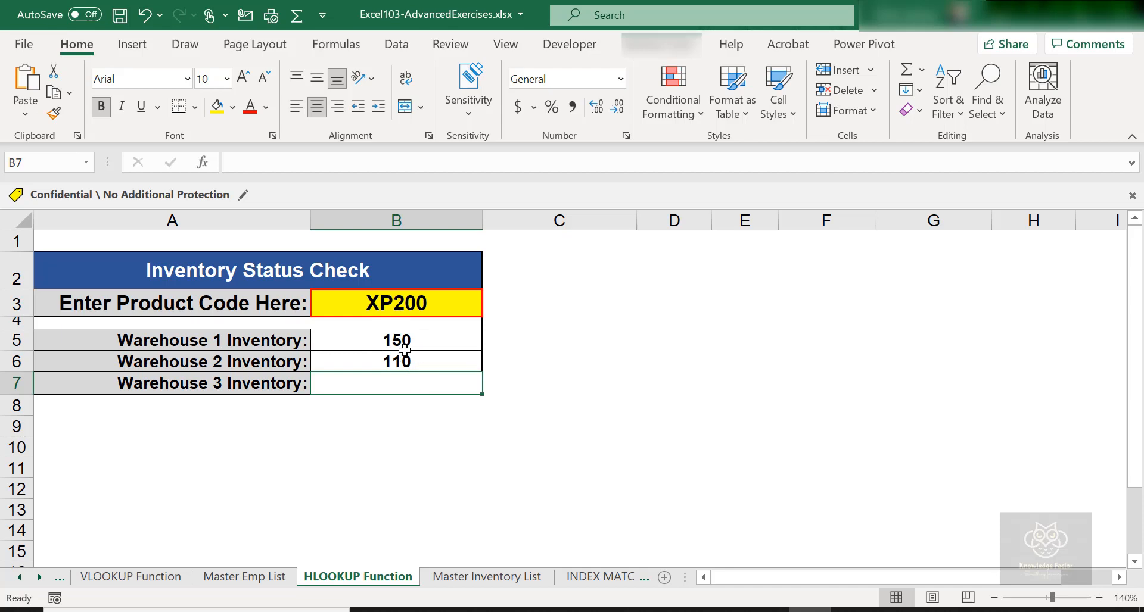
# Step: Examine the Warehouse 1 HLOOKUP formula in B5 and its lookup range A2:G5 on the Master Inventory List sheet
pyautogui.click(372, 334)
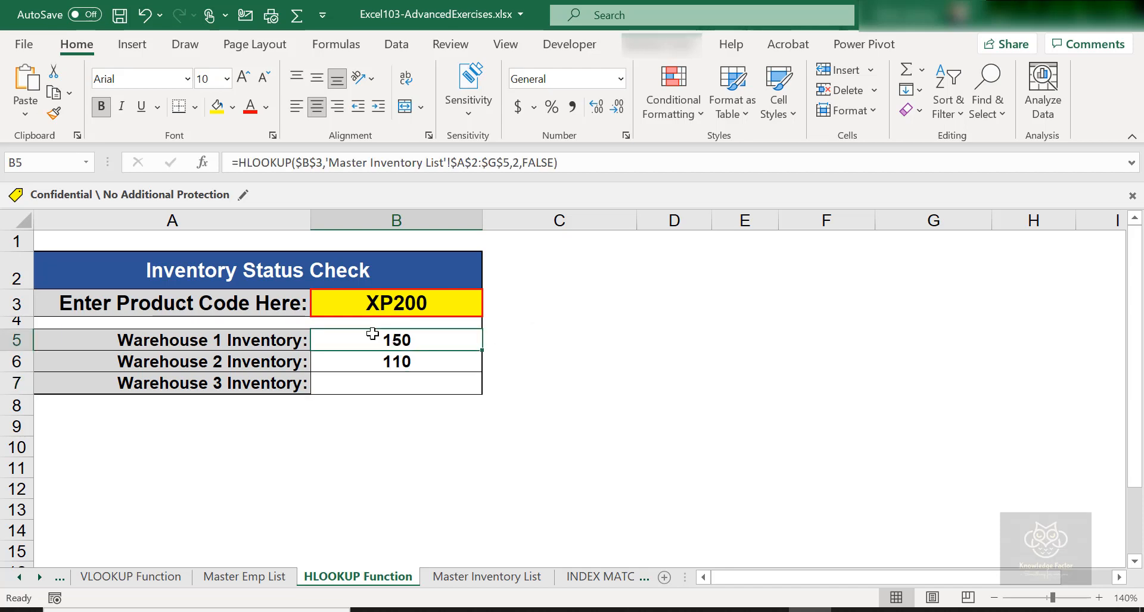
pyautogui.doubleClick(376, 339)
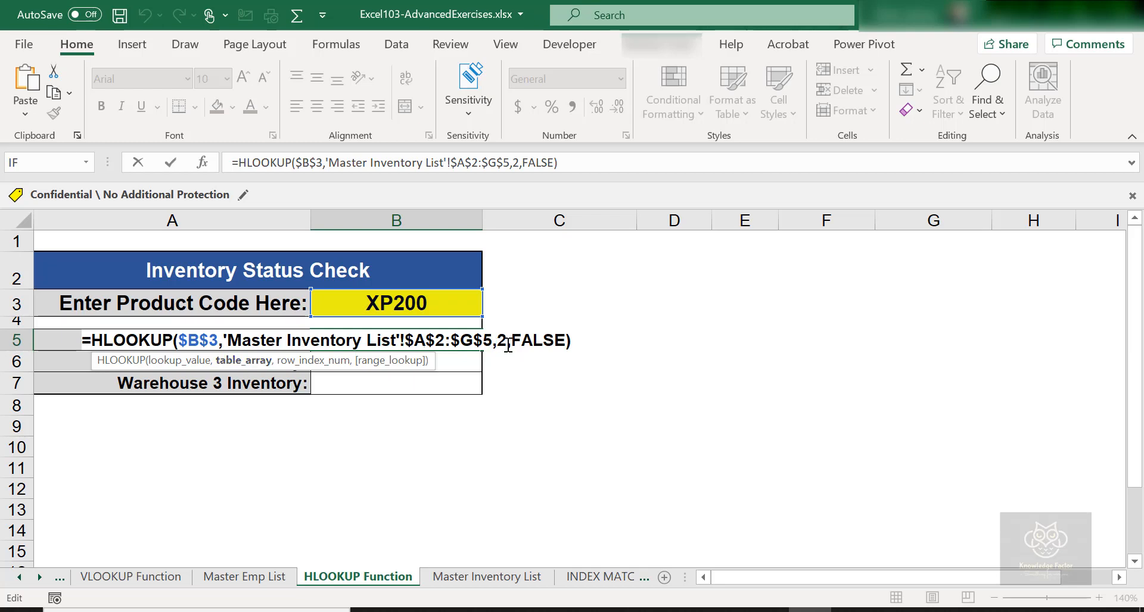
pyautogui.press('Tab')
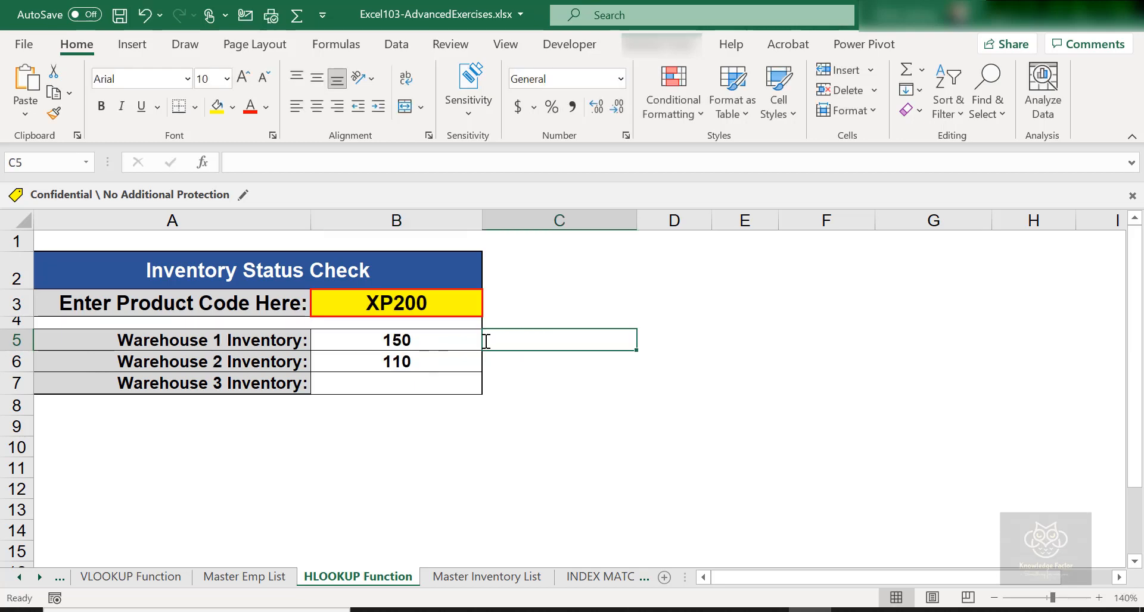
pyautogui.click(465, 575)
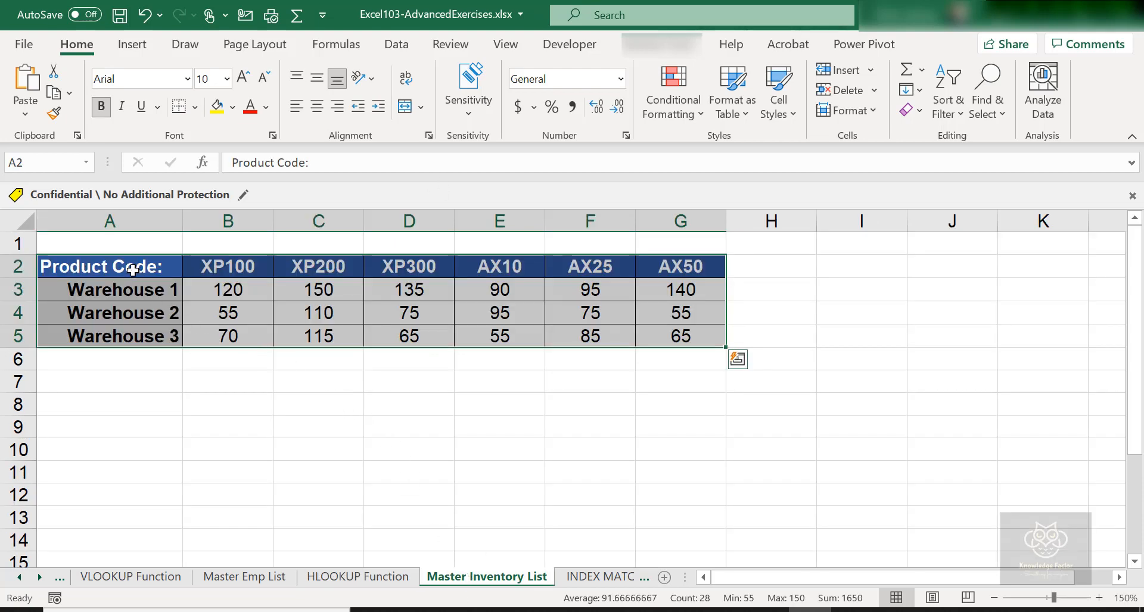
pyautogui.moveTo(135, 265); pyautogui.dragTo(681, 347)
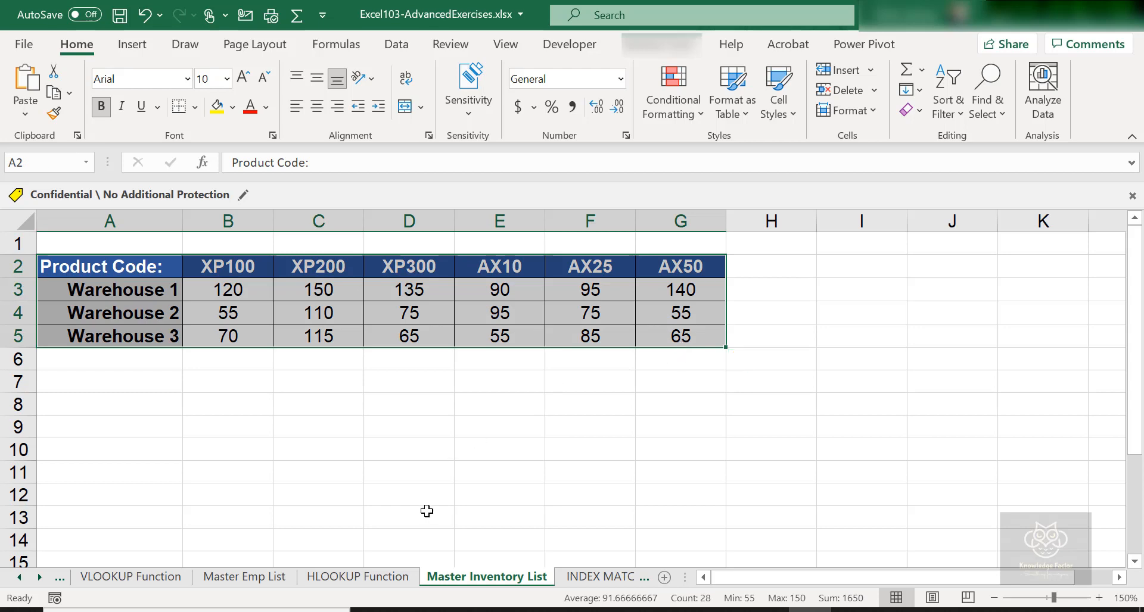
# Step: Check the row index argument of the B5 formula against the Warehouse 1 row and XP200 column in the Master Inventory List
pyautogui.click(352, 577)
pyautogui.doubleClick(398, 341)
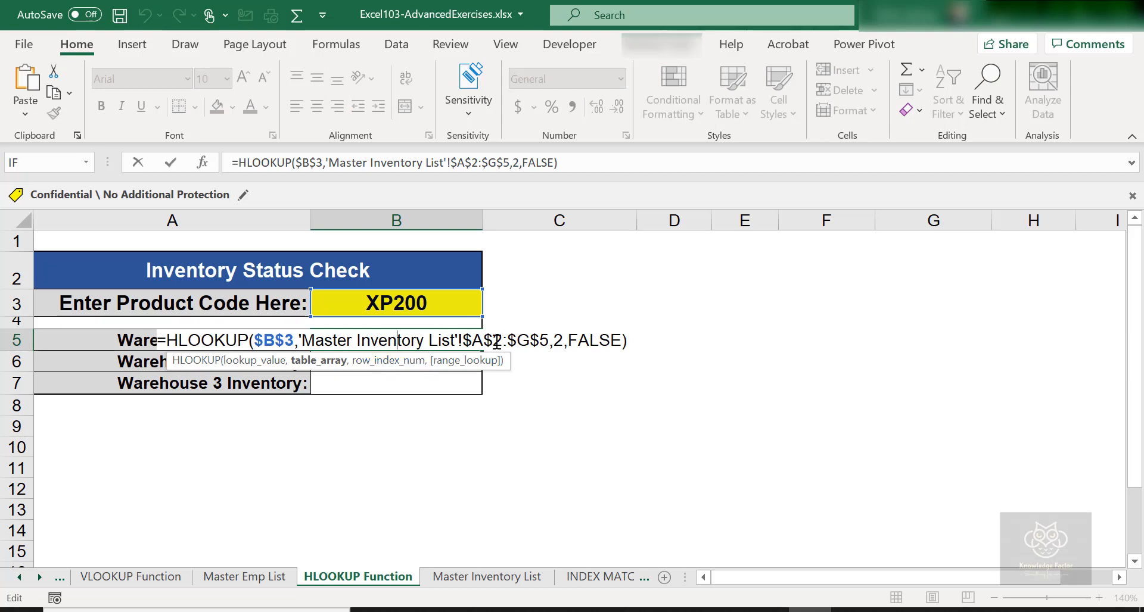
pyautogui.doubleClick(559, 342)
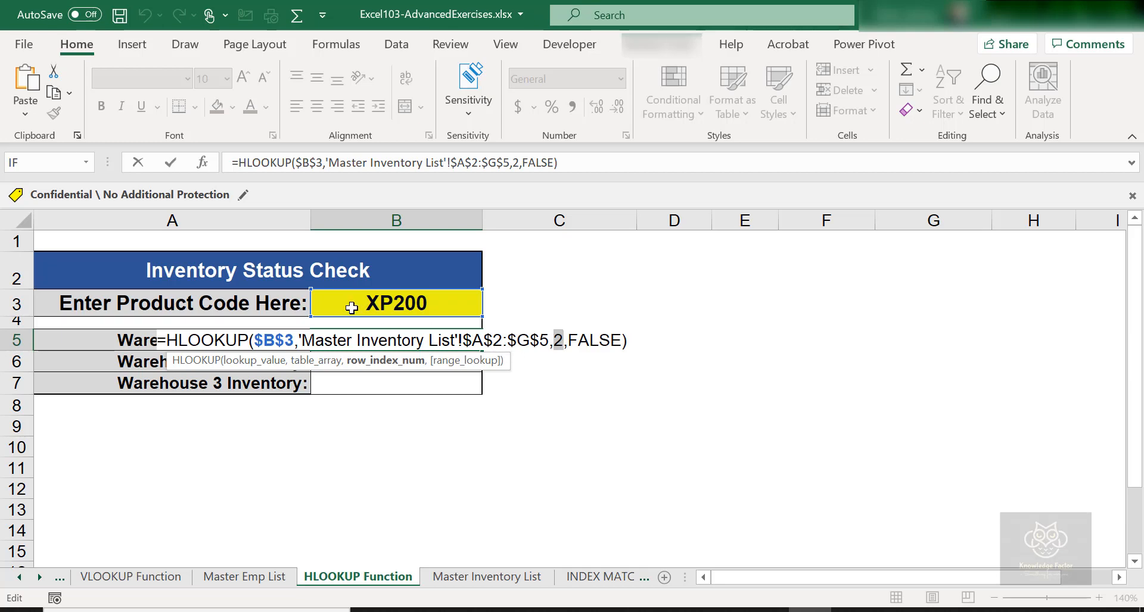
pyautogui.press('Return')
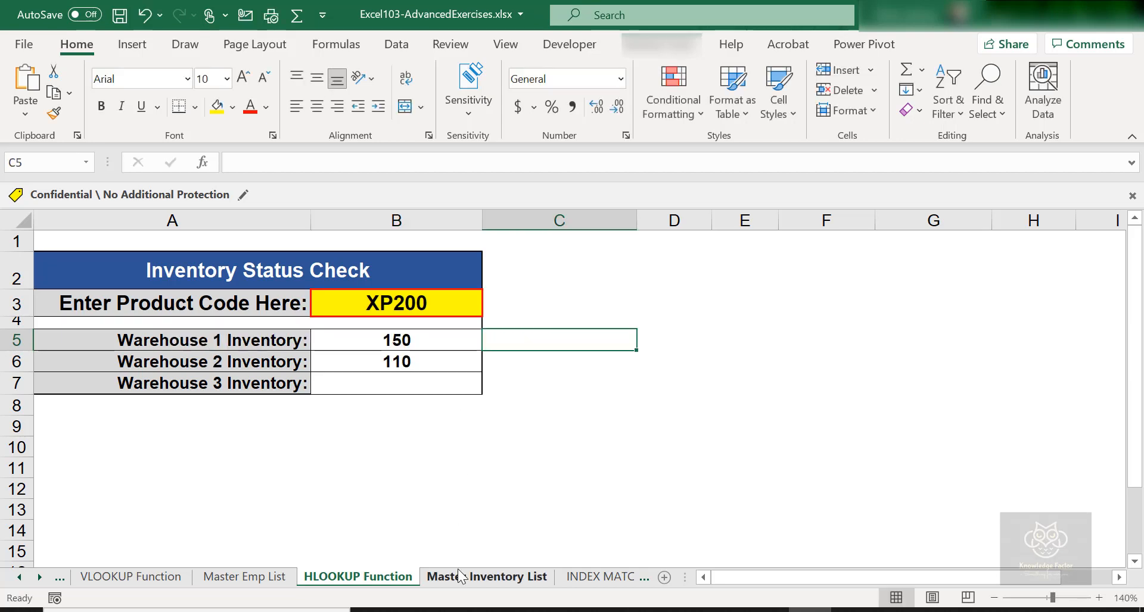
pyautogui.click(487, 576)
pyautogui.click(125, 292)
pyautogui.click(228, 290)
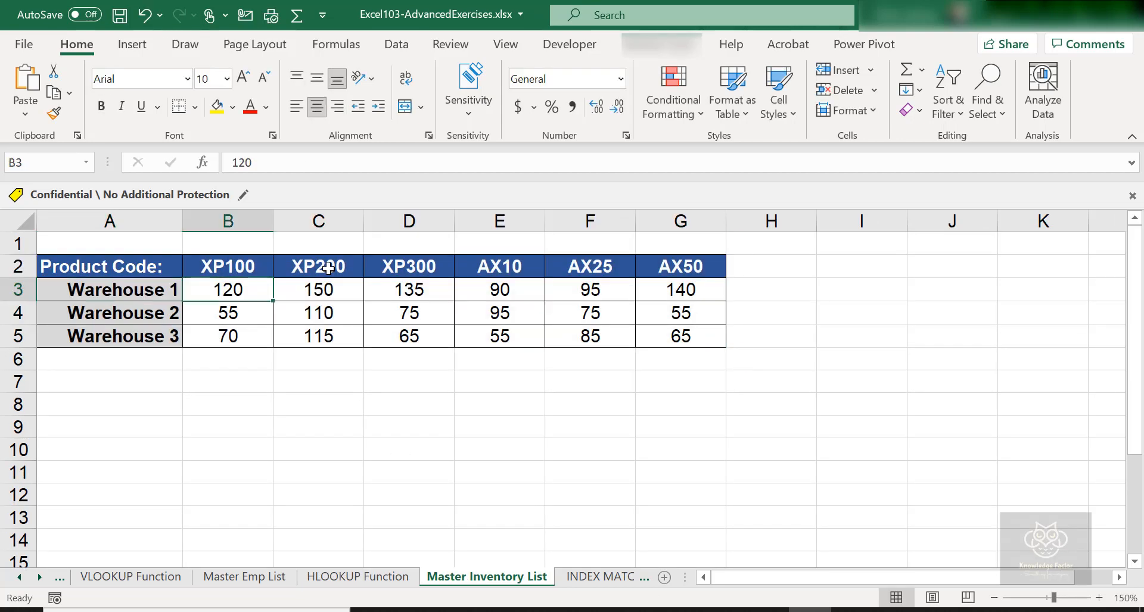
pyautogui.click(331, 292)
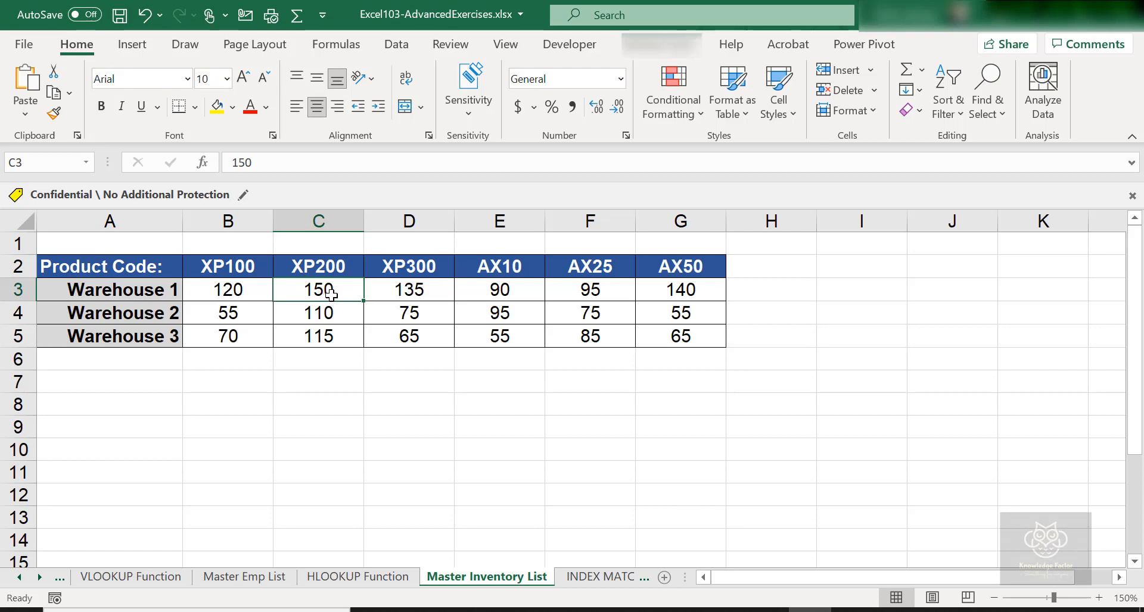
# Step: Copy the Warehouse 1 formula from B5 down through B7, and set the row index in the B6 formula to 3
pyautogui.click(358, 576)
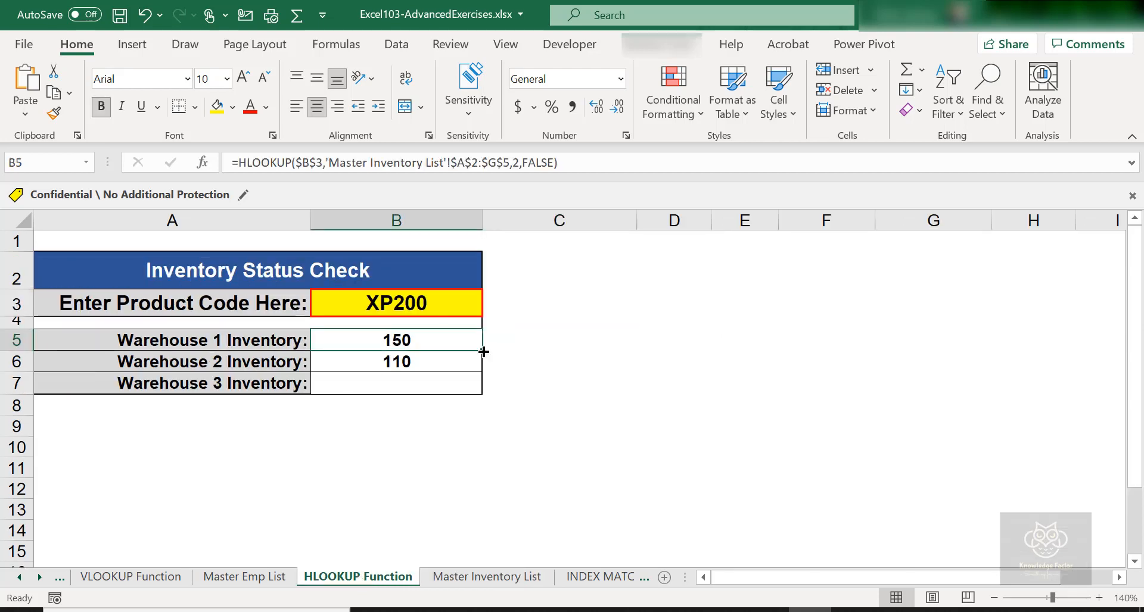
pyautogui.moveTo(482, 351); pyautogui.dragTo(477, 396)
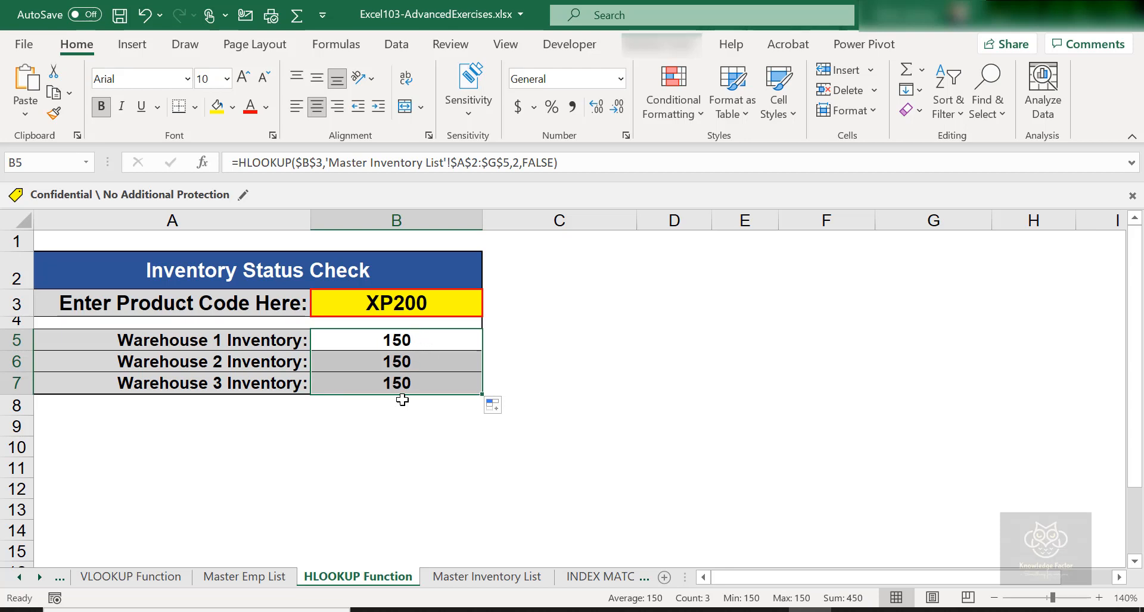
pyautogui.doubleClick(401, 360)
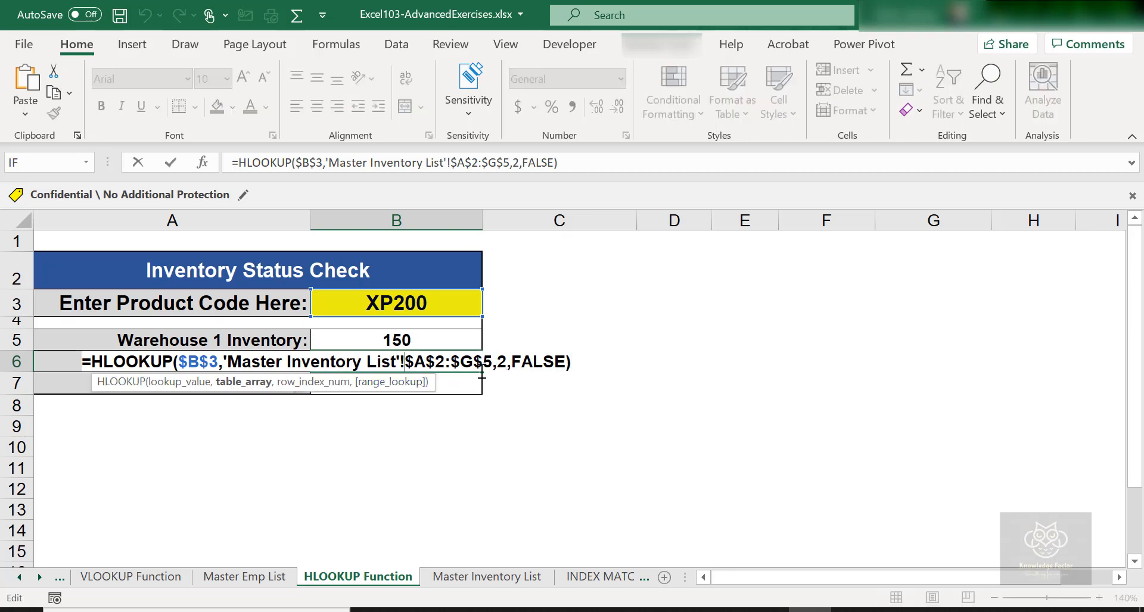
pyautogui.click(506, 362)
pyautogui.press('BackSpace')
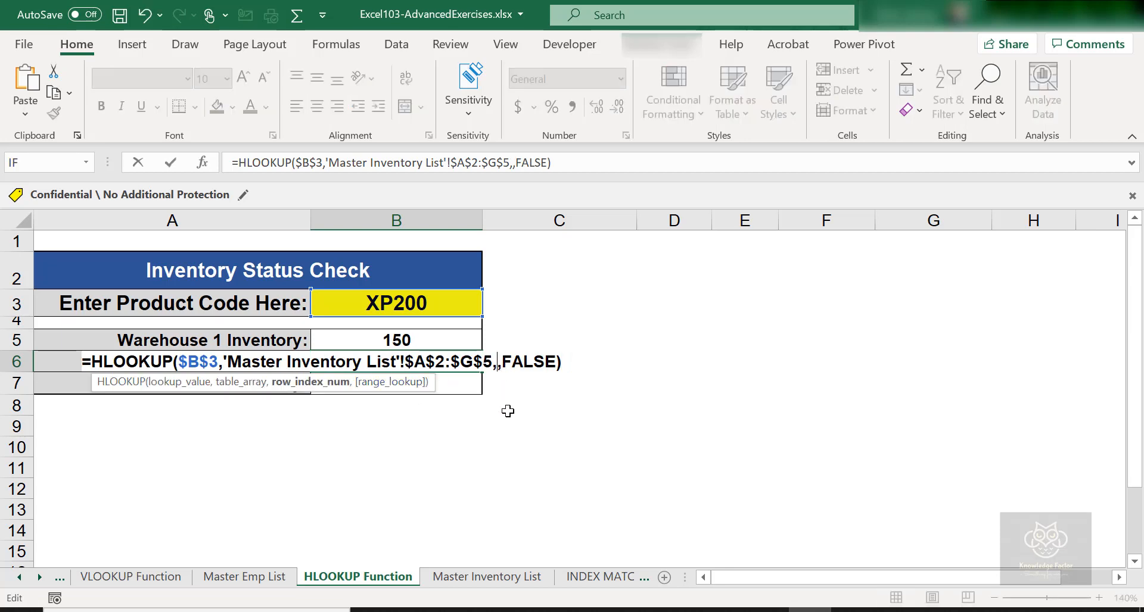
pyautogui.write('3')
pyautogui.press('Return')
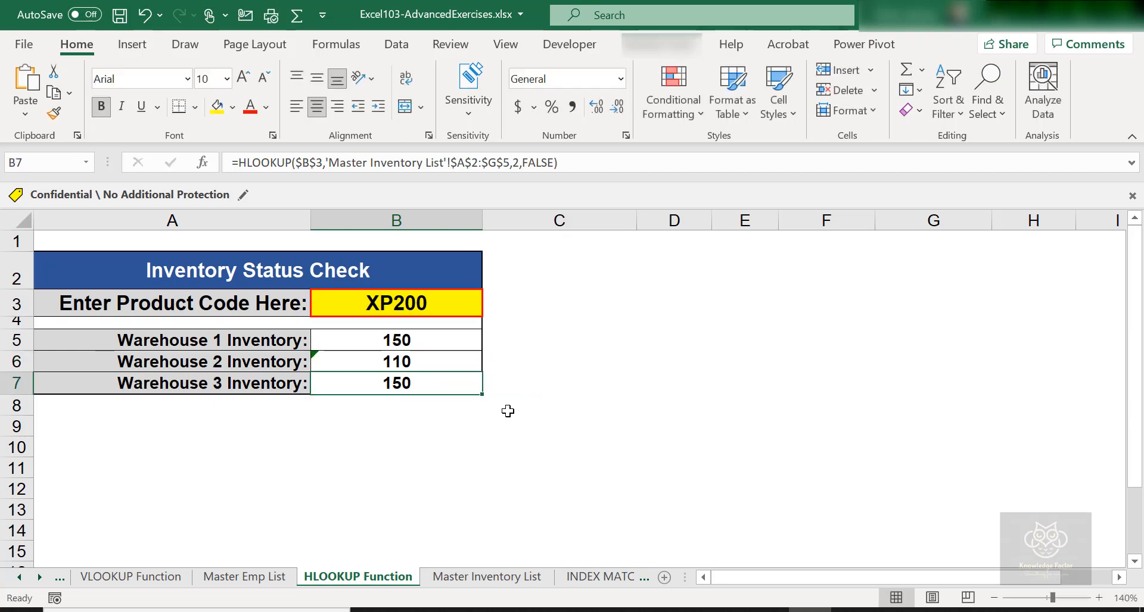
# Step: Set the row index number in the Warehouse 3 HLOOKUP formula in B7 to 4
pyautogui.doubleClick(435, 384)
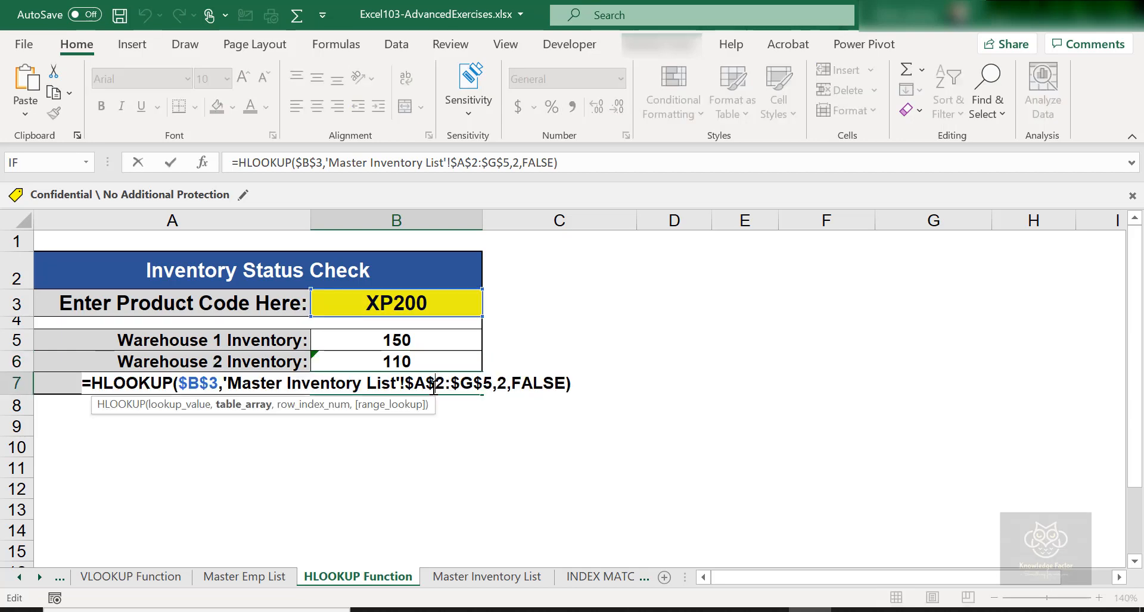
pyautogui.click(506, 384)
pyautogui.press('BackSpace')
pyautogui.write('4')
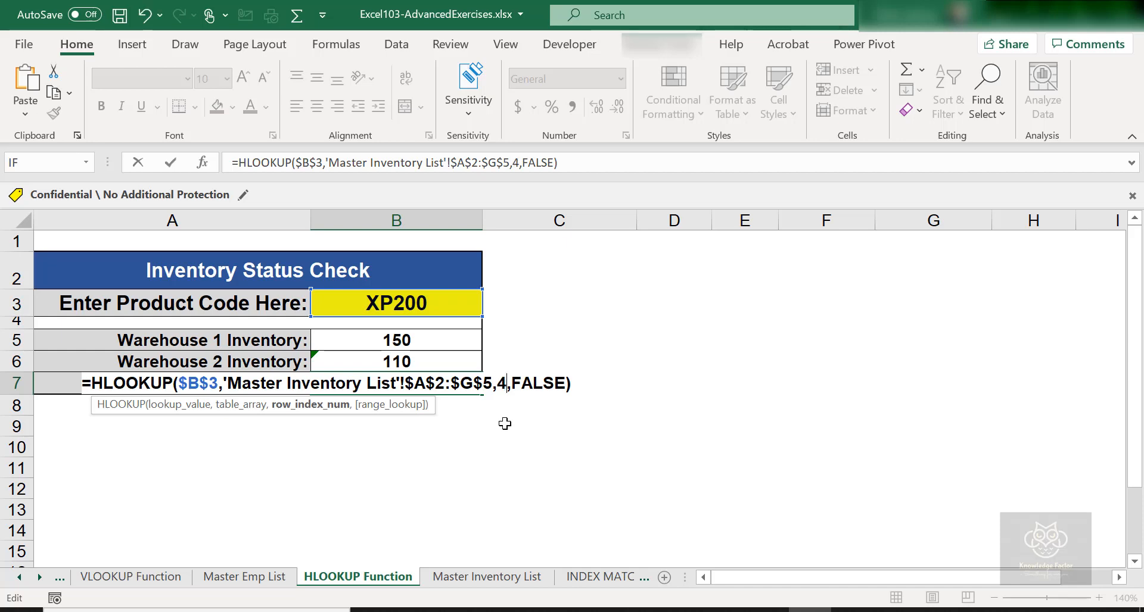
pyautogui.press('Return')
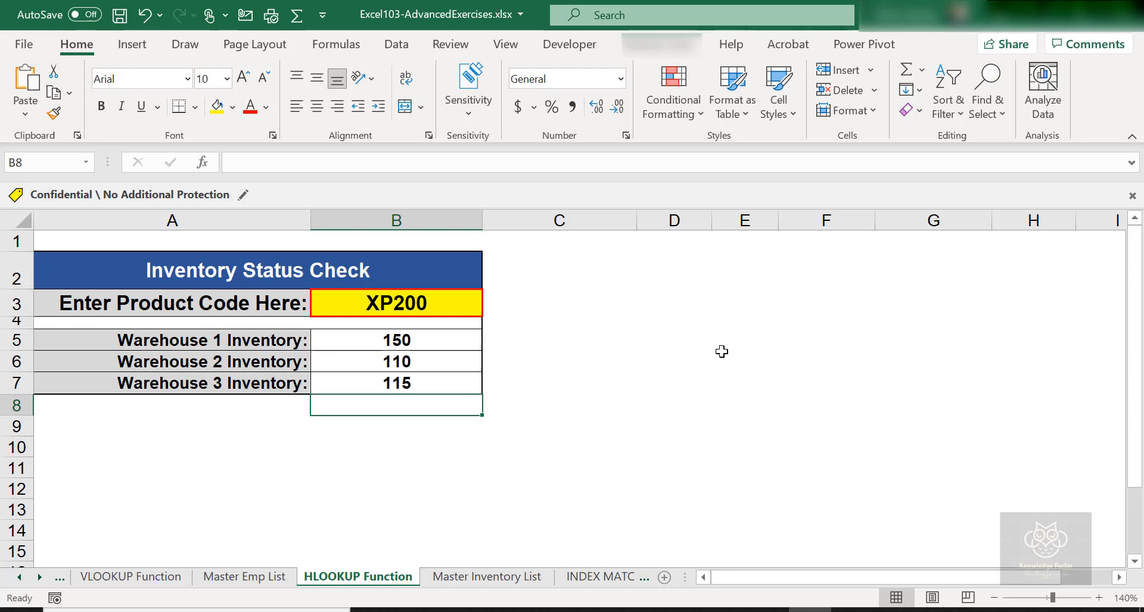
# Step: Review the row index argument in the Warehouse 1 HLOOKUP formula in B5 without changing it
pyautogui.click(420, 334)
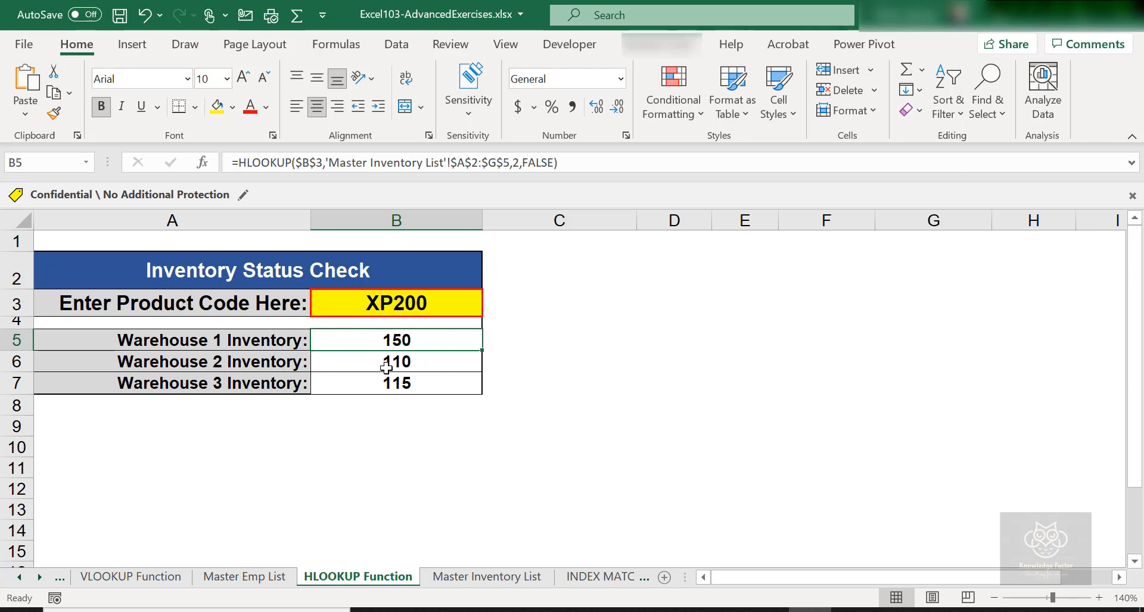
pyautogui.doubleClick(388, 340)
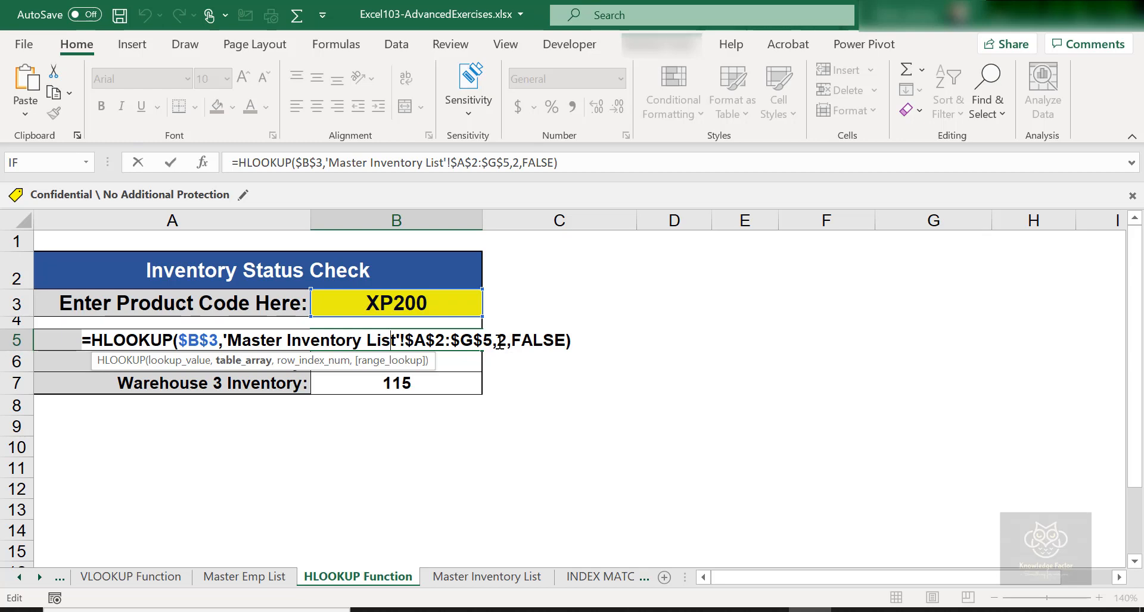
pyautogui.press('Return')
pyautogui.click(430, 341)
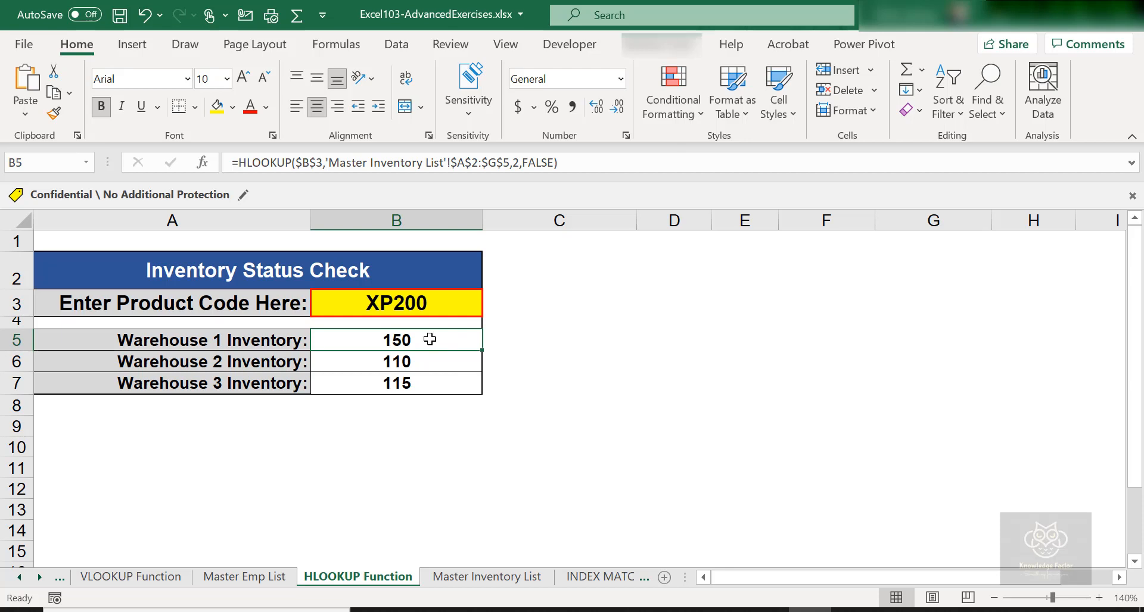
# Step: Compare the warehouse labels in A5:A7 of the HLOOKUP Function sheet with those in A3:A5 of the Master Inventory List
pyautogui.click(146, 336)
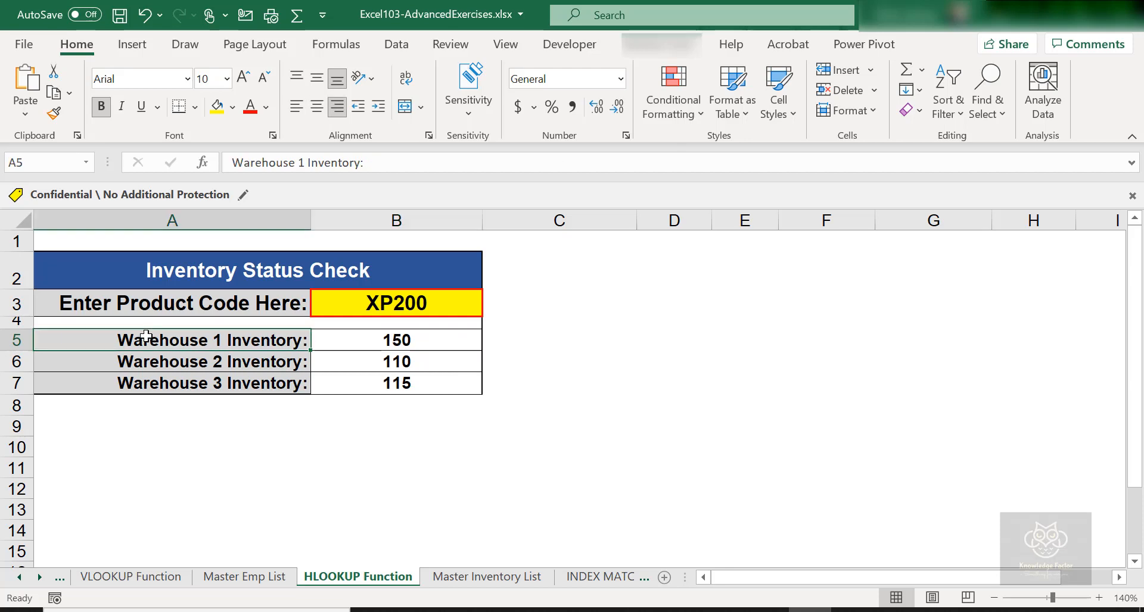
pyautogui.click(138, 360)
pyautogui.click(147, 384)
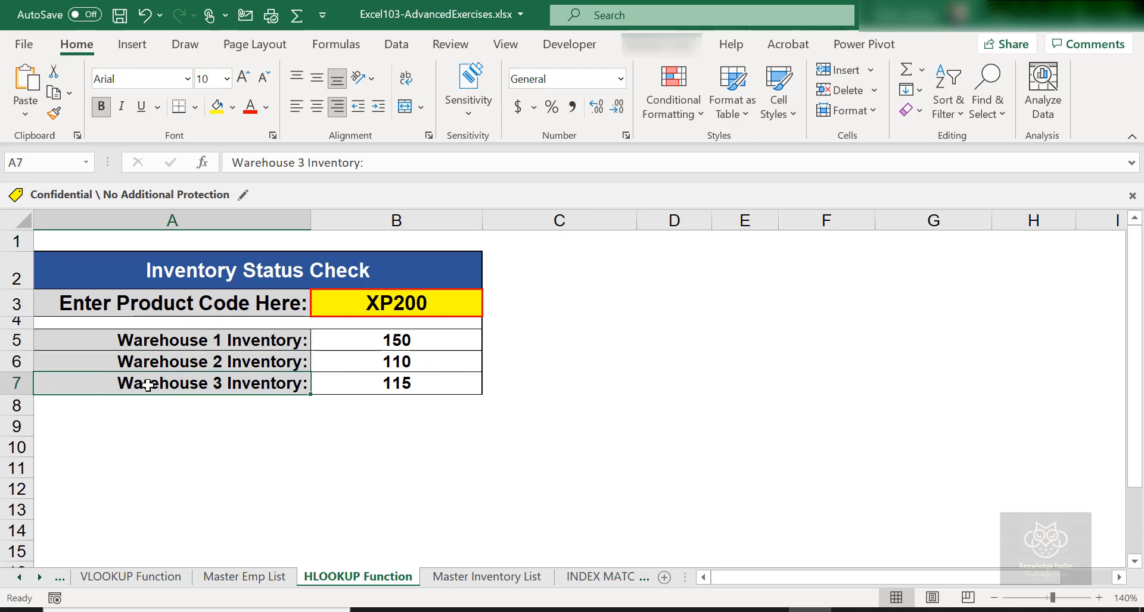
pyautogui.click(495, 577)
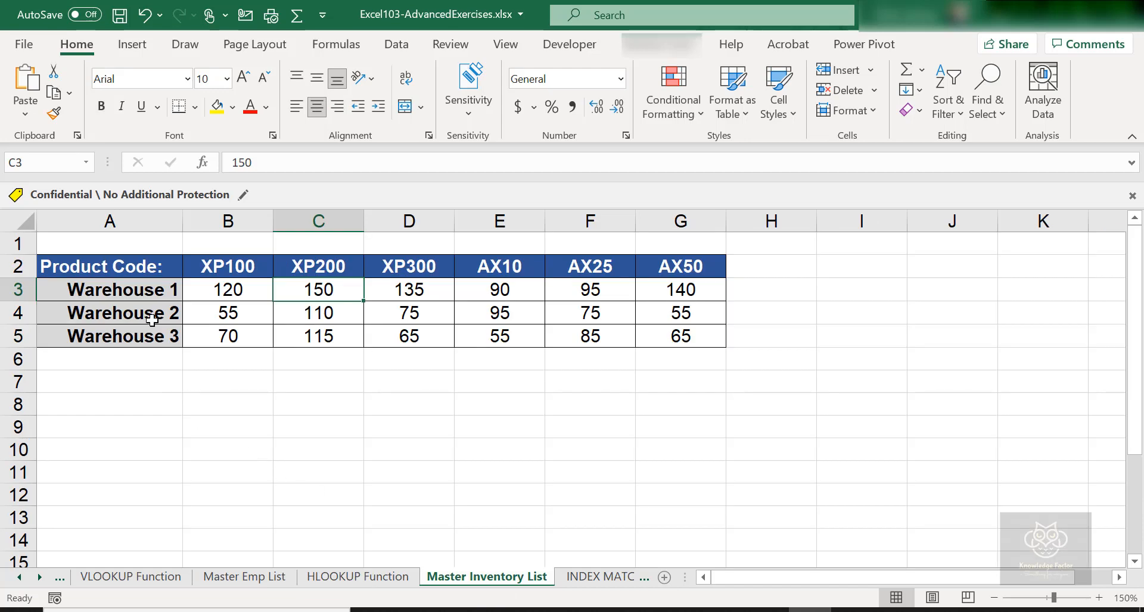
pyautogui.click(147, 292)
pyautogui.click(147, 315)
pyautogui.click(149, 338)
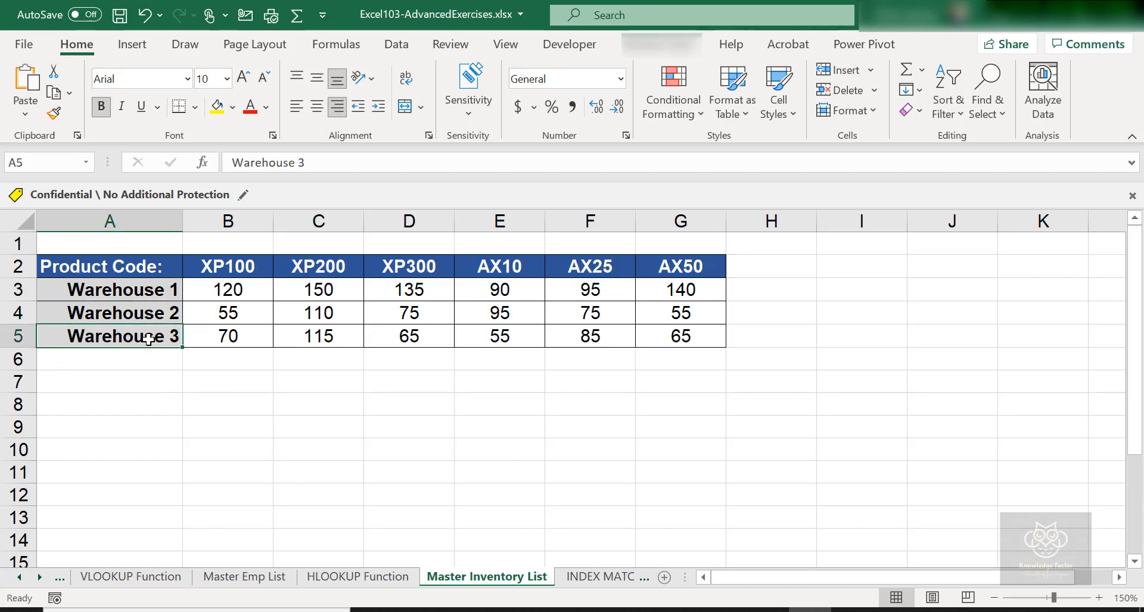
# Step: Inspect the word "Inventory:" in the warehouse labels of the HLOOKUP Function sheet, and check the label wording on the Master Inventory List sheet
pyautogui.click(361, 577)
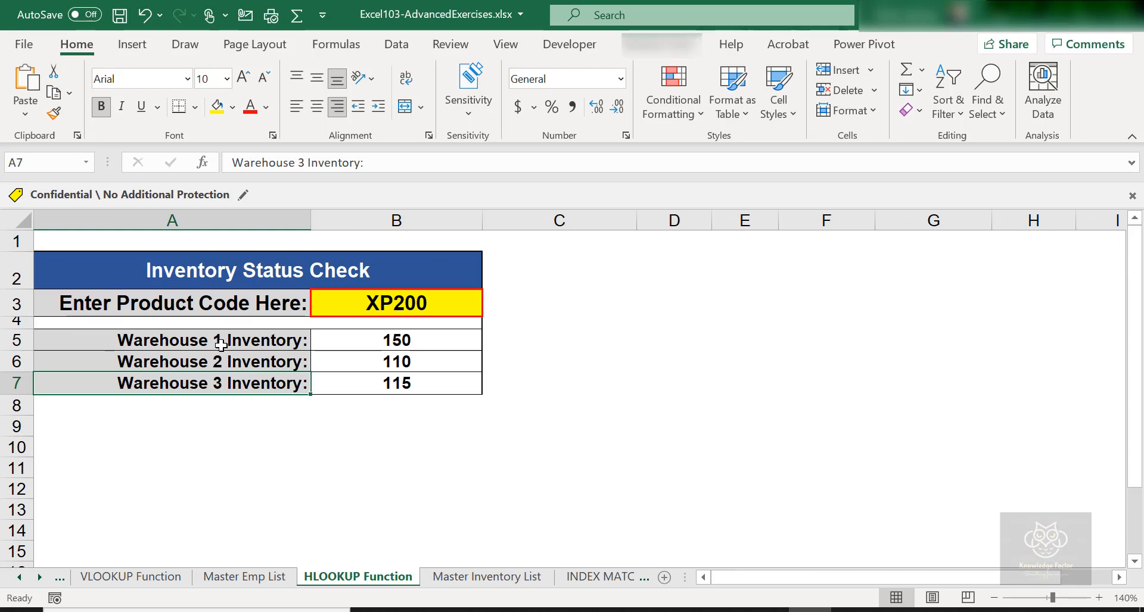
pyautogui.click(170, 340)
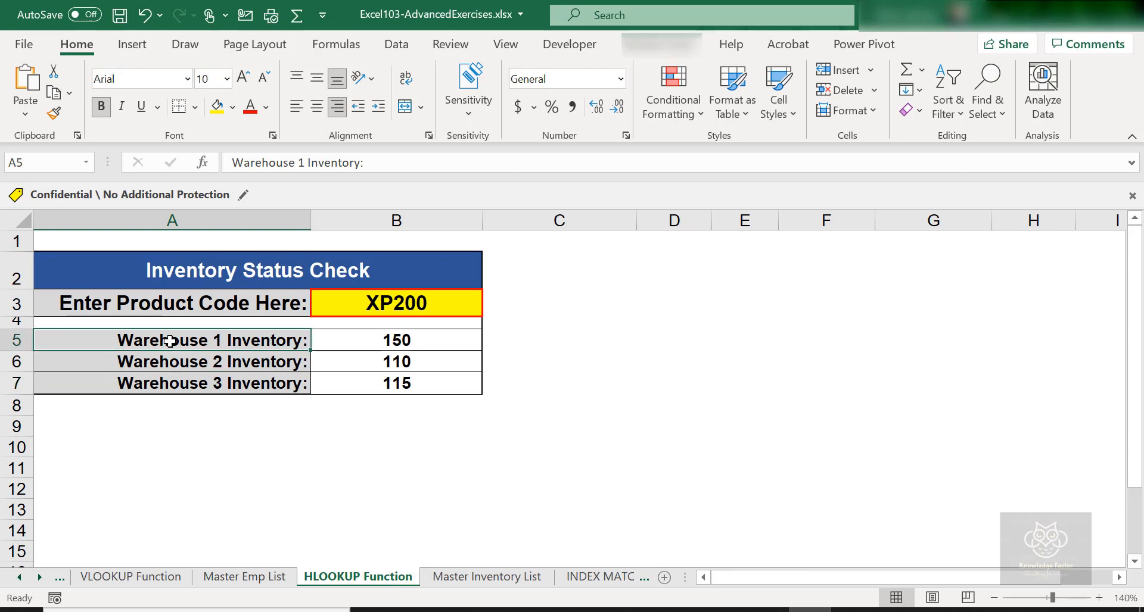
pyautogui.click(178, 370)
pyautogui.click(184, 388)
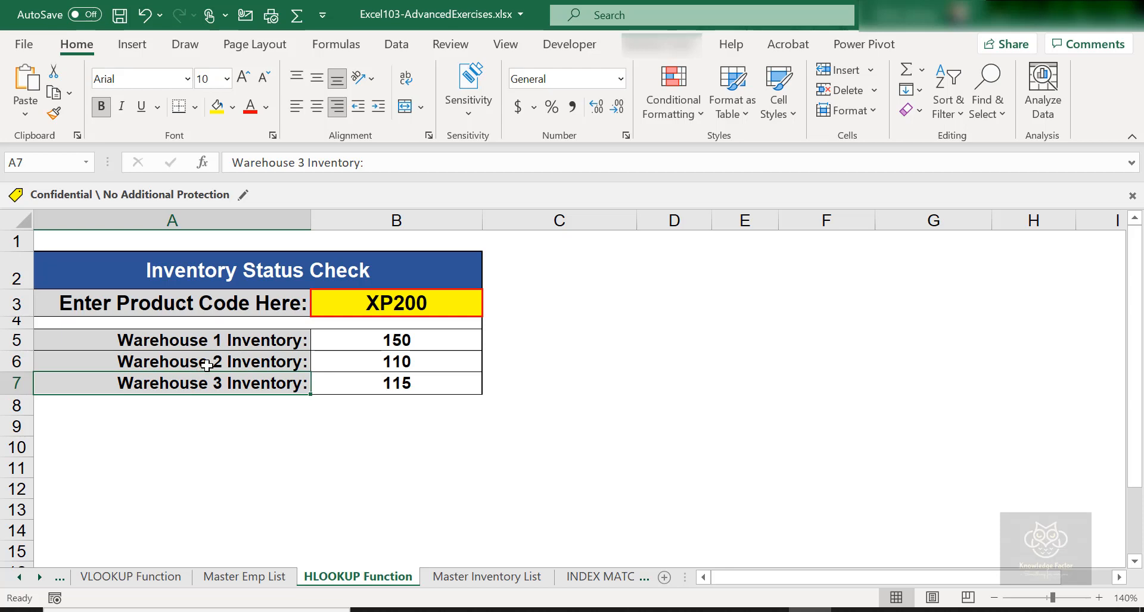
pyautogui.doubleClick(283, 336)
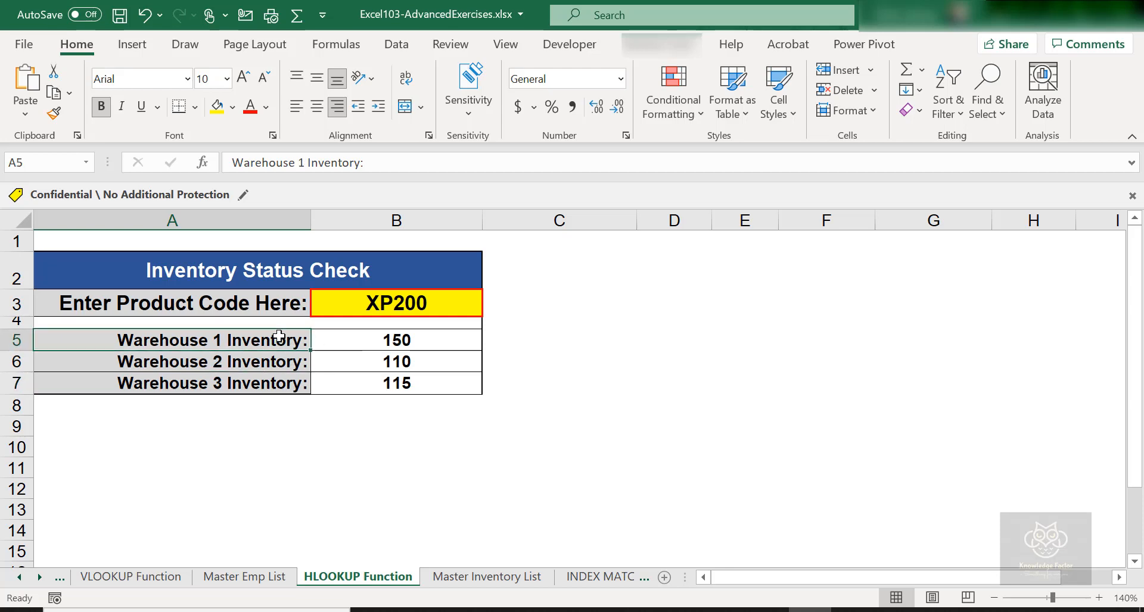
pyautogui.moveTo(235, 340); pyautogui.dragTo(342, 342)
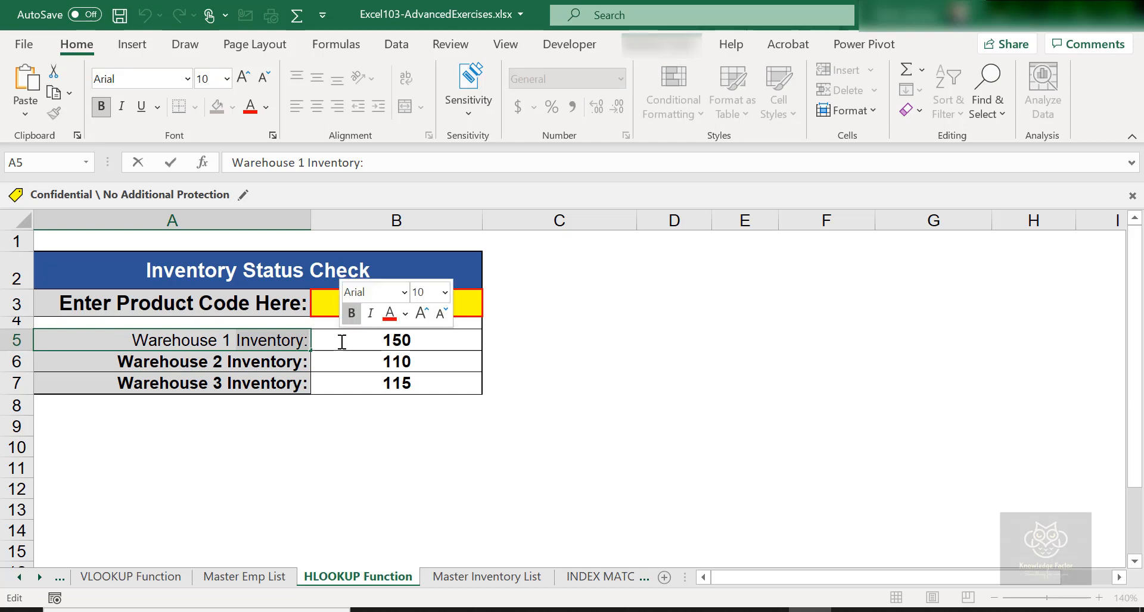
pyautogui.click(306, 385)
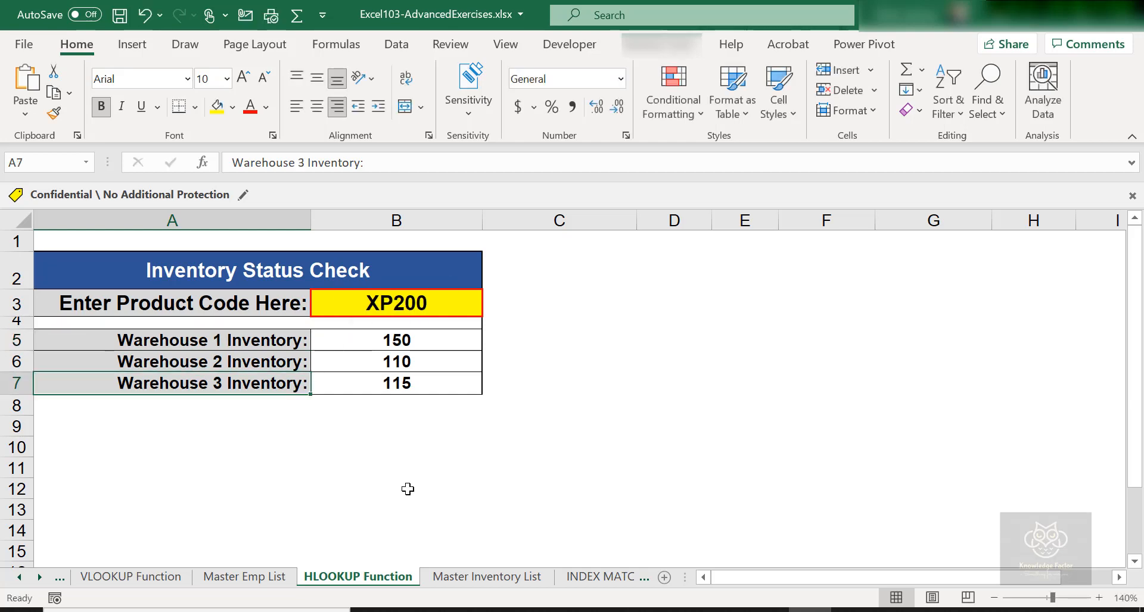
pyautogui.click(470, 580)
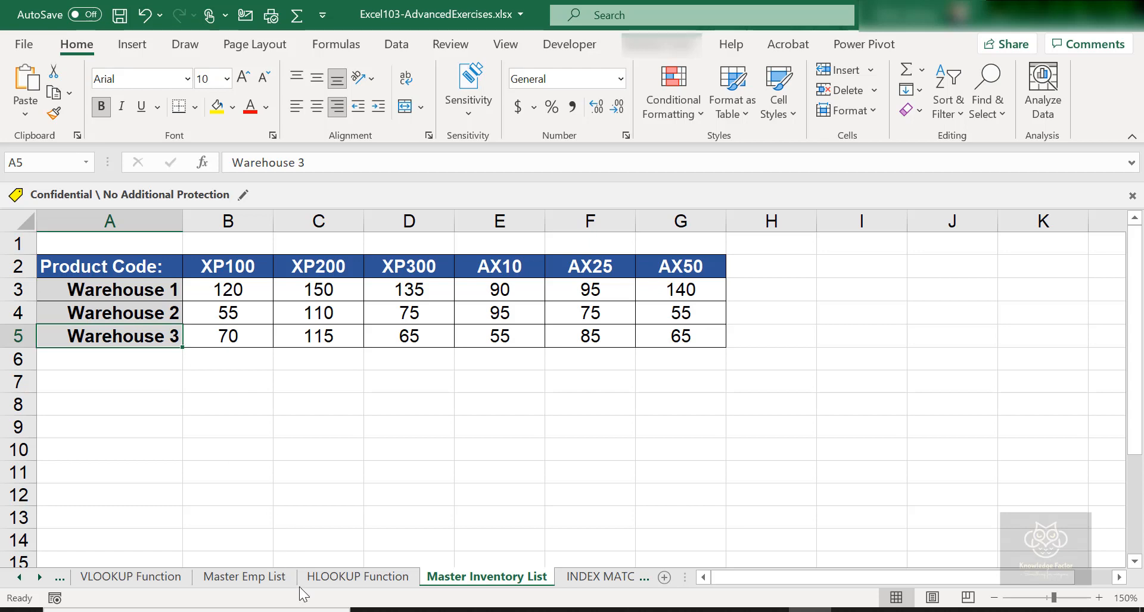
# Step: Clear the Warehouse 2 and Warehouse 3 inventory formulas from B6:B7 on the HLOOKUP Function sheet
pyautogui.click(341, 577)
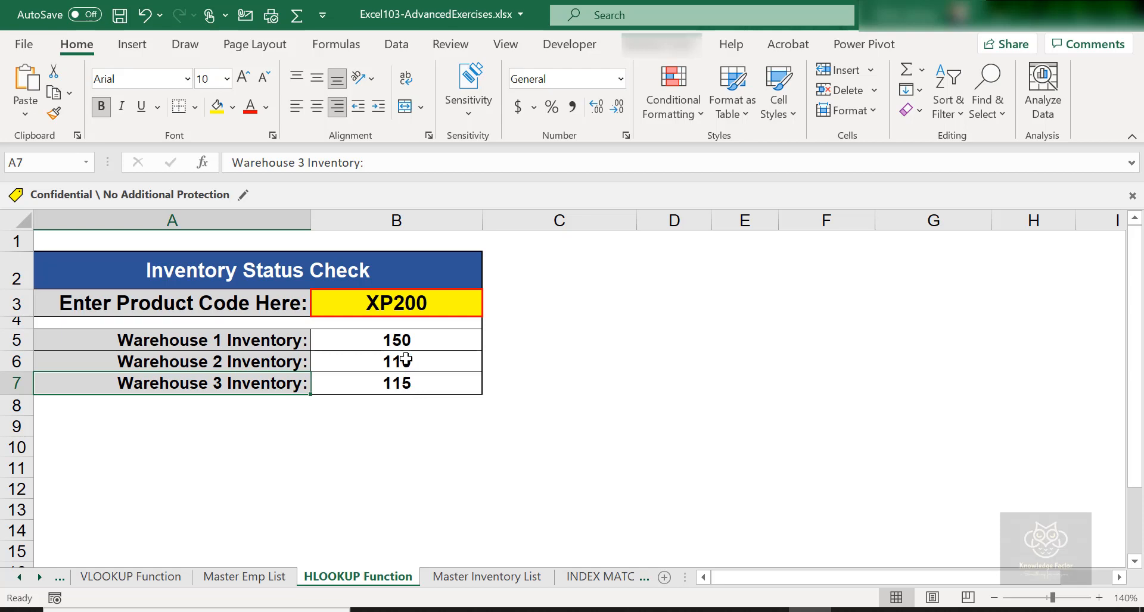
pyautogui.moveTo(399, 360); pyautogui.dragTo(420, 385)
pyautogui.press('Delete')
# Step: Replace the fixed row index number in the Warehouse 1 HLOOKUP formula in B5 with an opened MATCH function
pyautogui.click(423, 341)
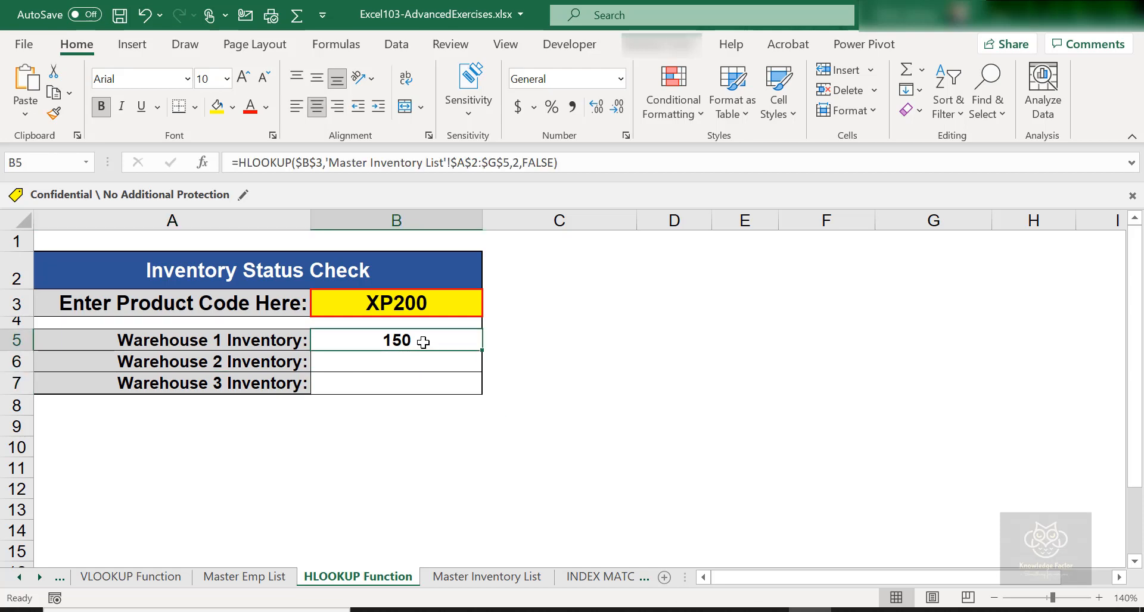
pyautogui.doubleClick(423, 341)
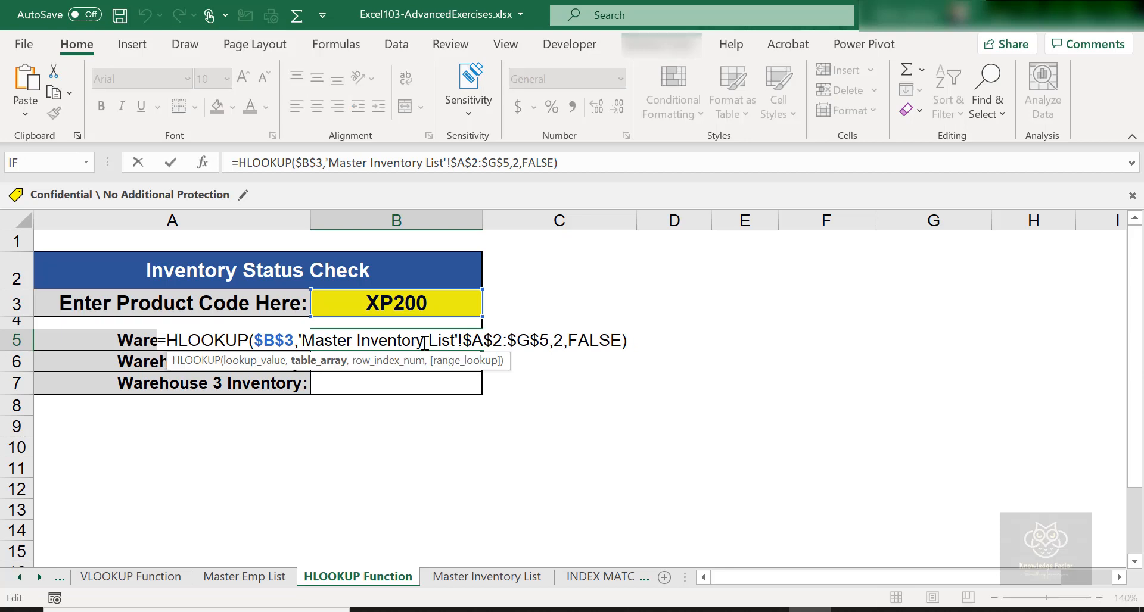
pyautogui.click(563, 342)
pyautogui.press('BackSpace')
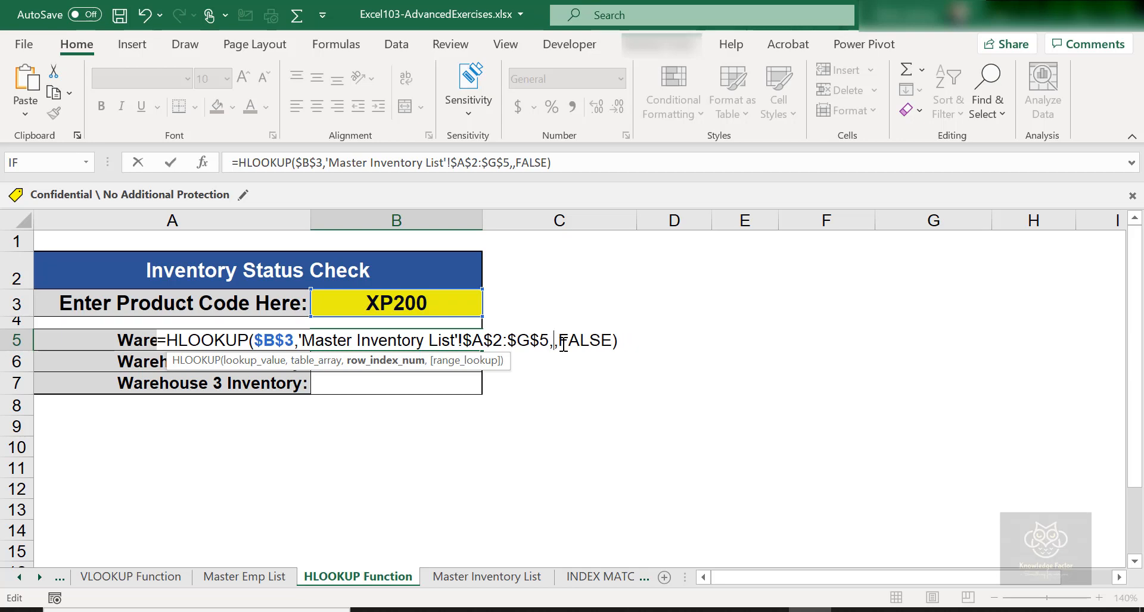
pyautogui.write('match(')
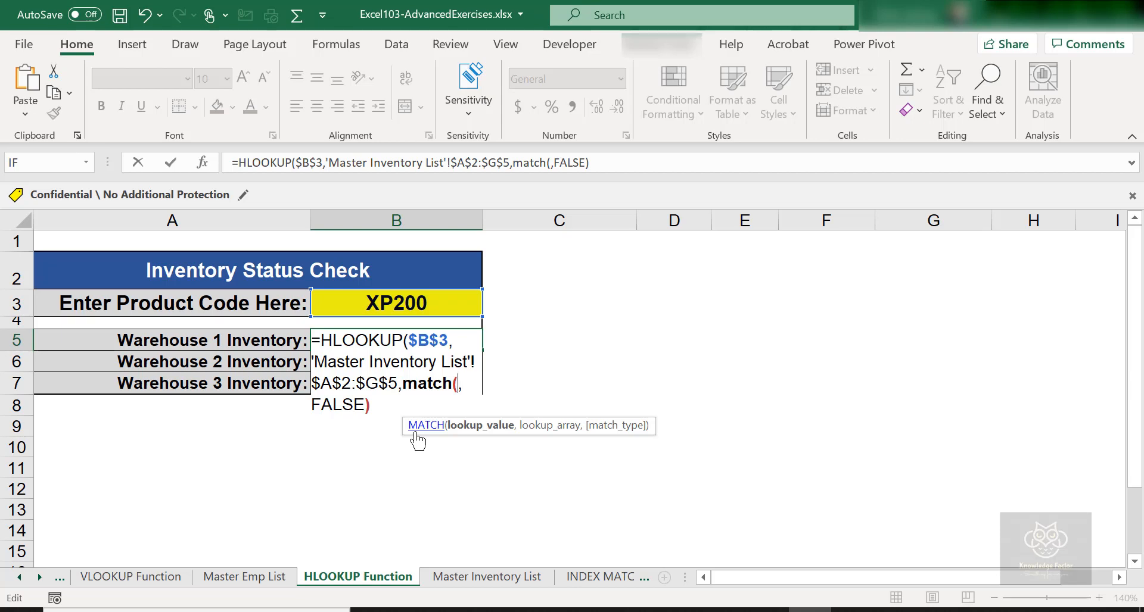
# Step: Supply LEFT(A5,11) as the MATCH lookup value so it uses only the first 11 characters of the warehouse label
pyautogui.write('left')
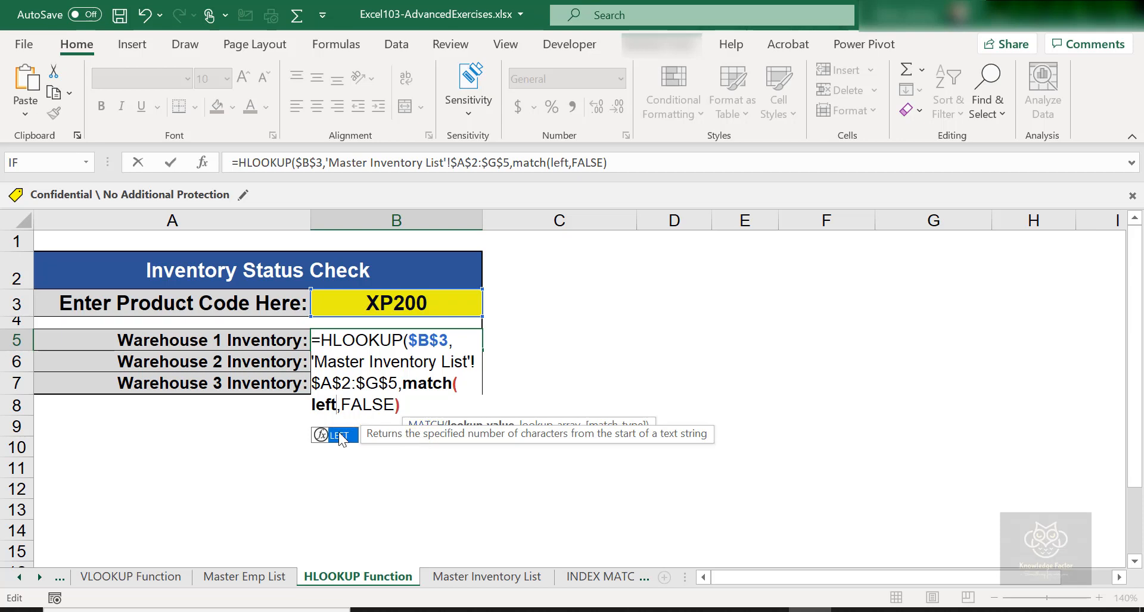
pyautogui.doubleClick(338, 433)
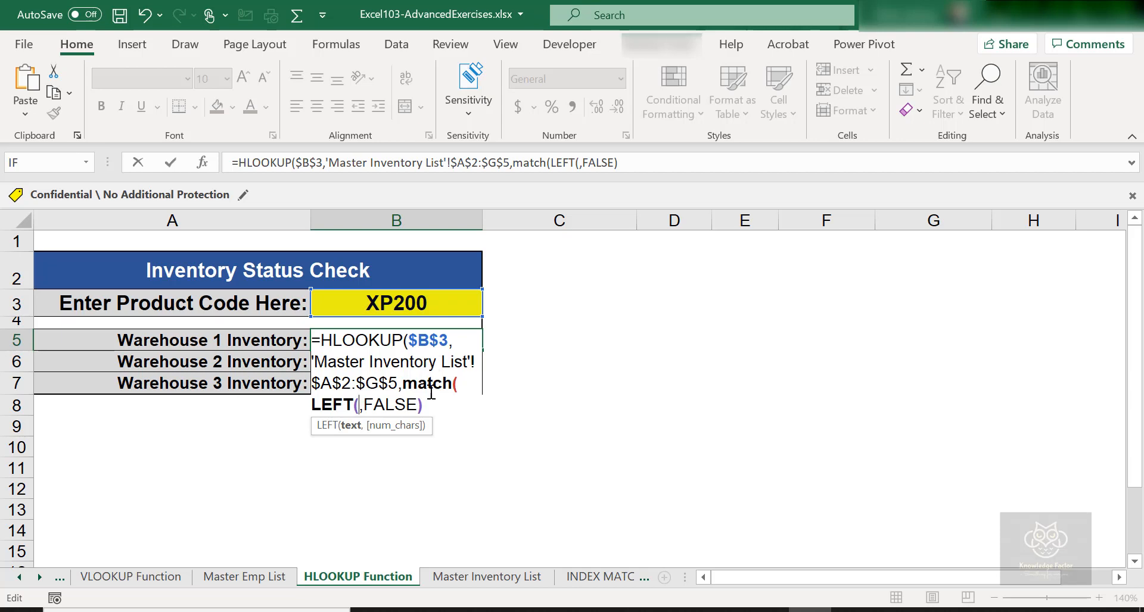
pyautogui.click(200, 337)
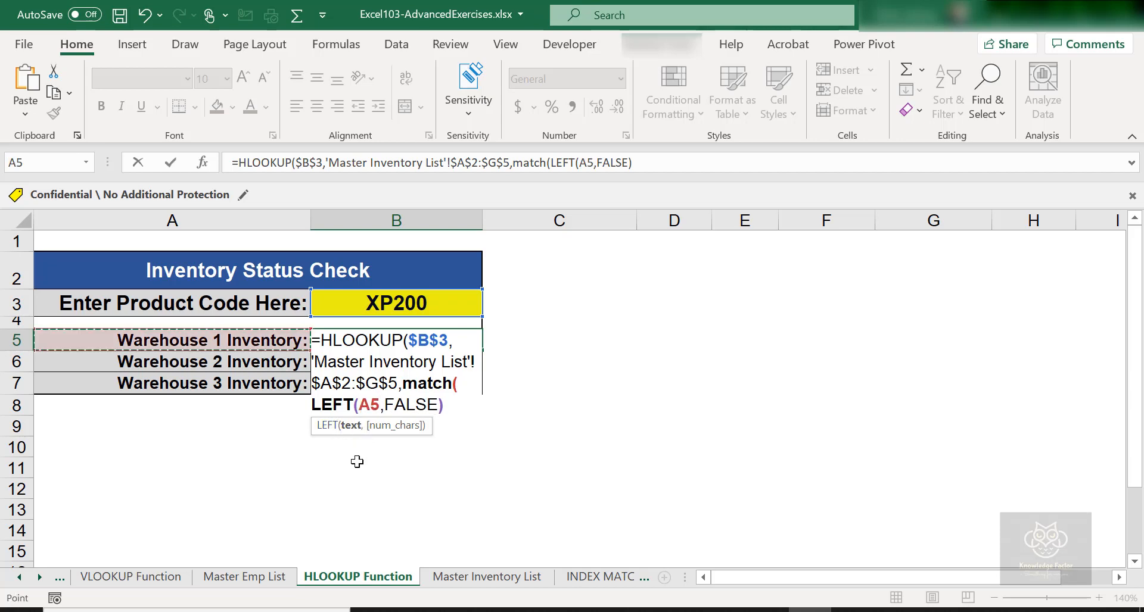
pyautogui.write(',')
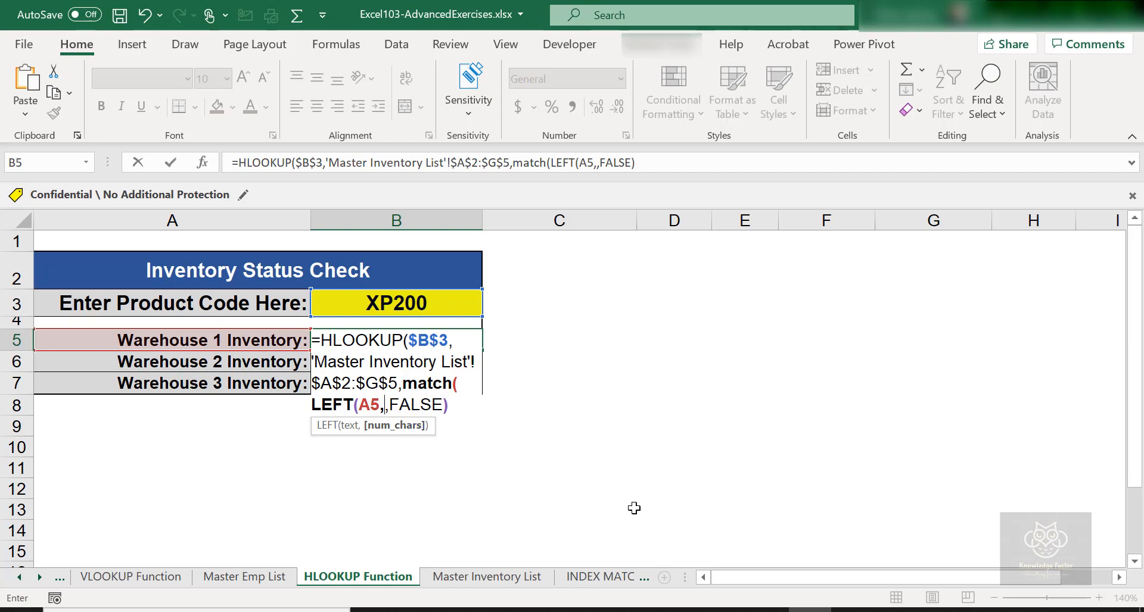
pyautogui.write('11)')
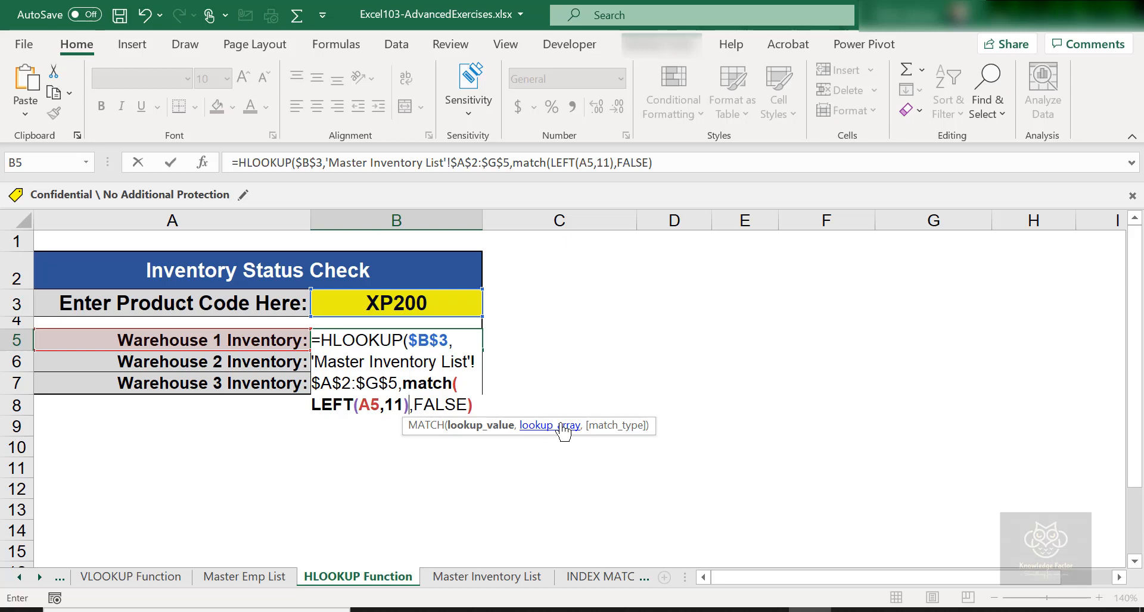
# Step: Set the MATCH lookup array to A2:A5 of the Master Inventory List sheet, as the absolute reference $A$2:$A$5
pyautogui.write(',')
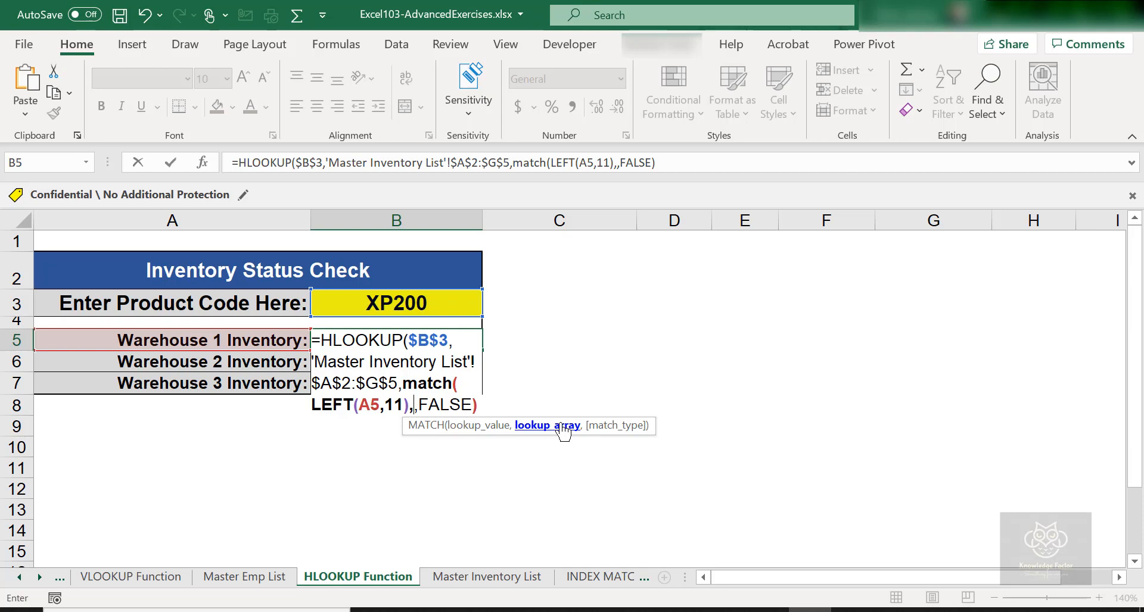
pyautogui.click(482, 577)
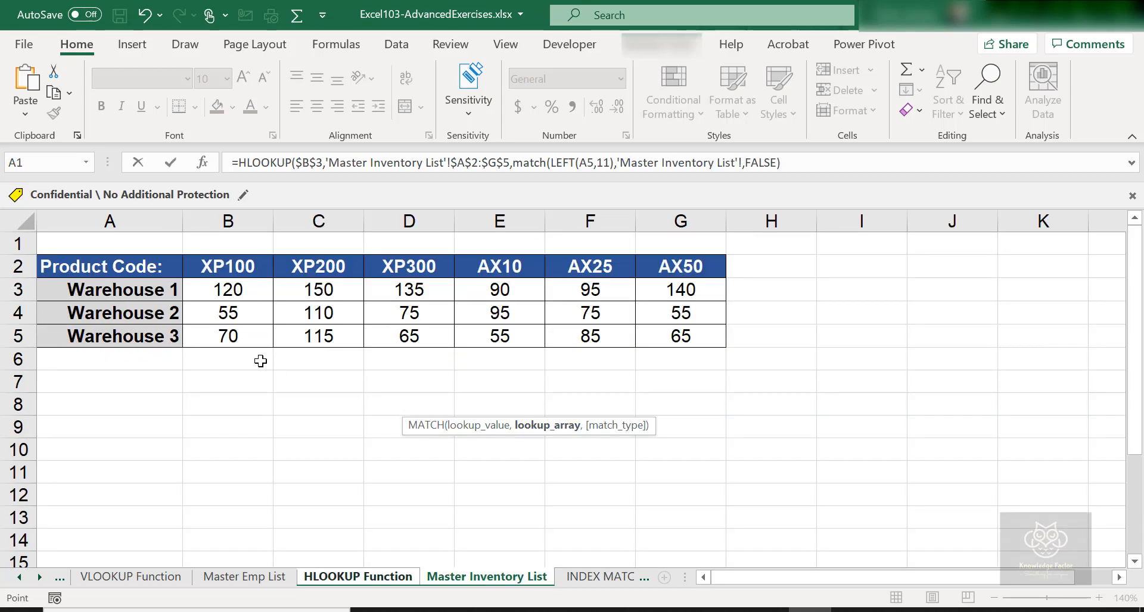
pyautogui.moveTo(90, 266); pyautogui.dragTo(134, 339)
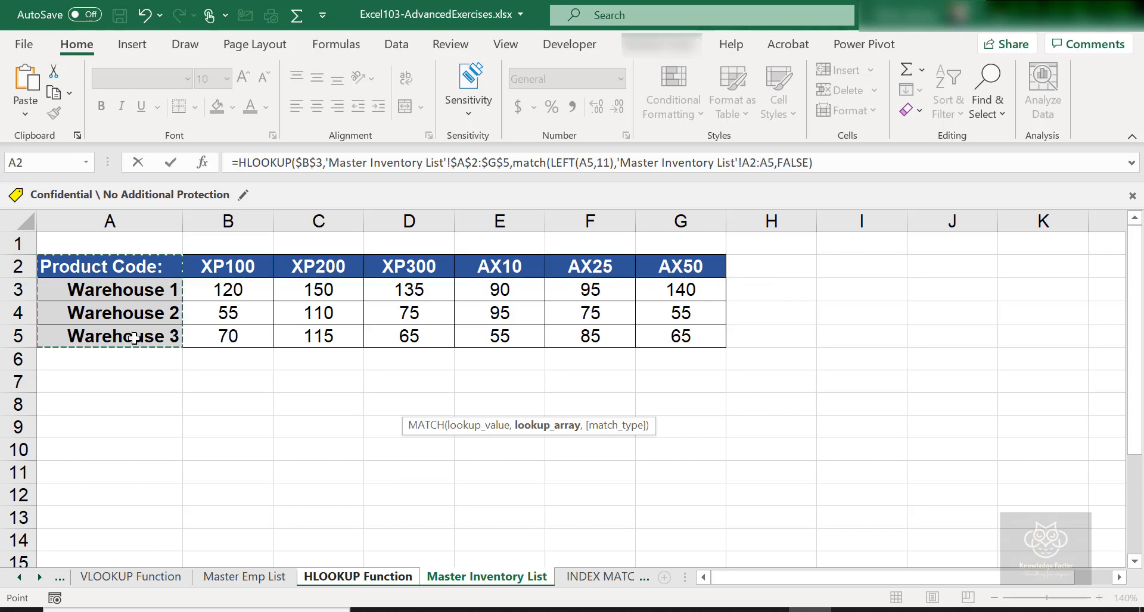
pyautogui.moveTo(742, 164); pyautogui.dragTo(773, 170)
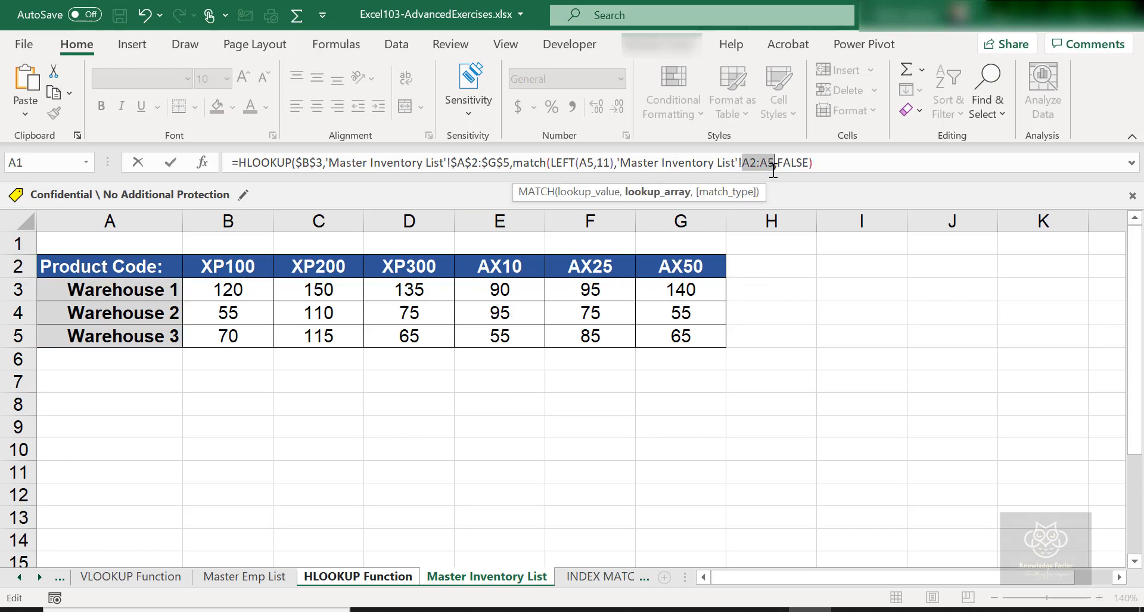
pyautogui.press('F4')
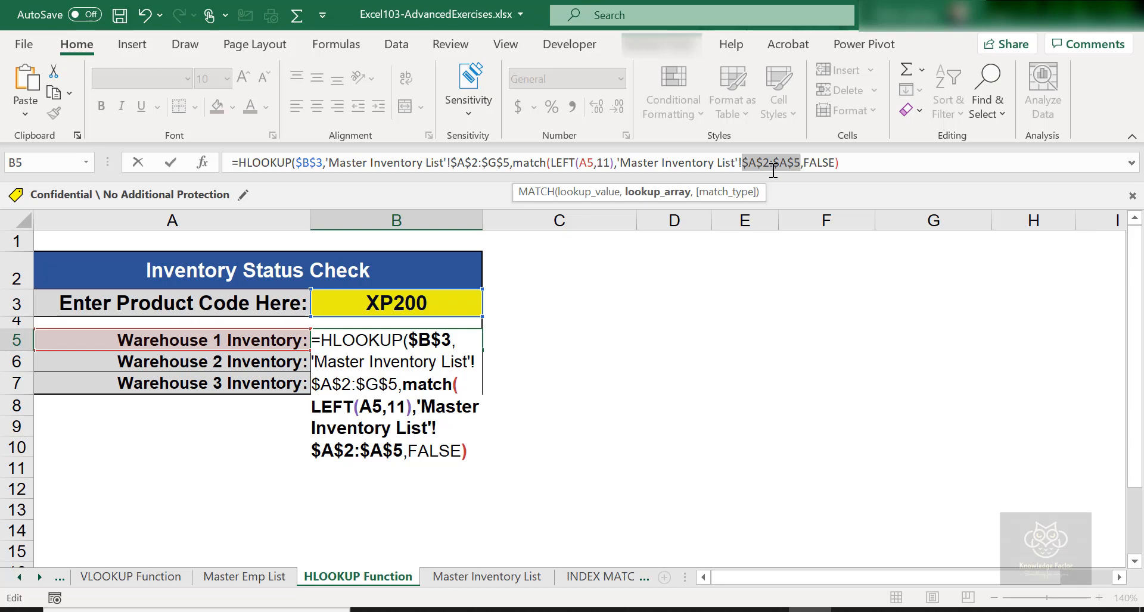
# Step: Set the MATCH match type to 0 - Exact match, close the MATCH function, and enter the formula in B5
pyautogui.press('Right')
pyautogui.write(',')
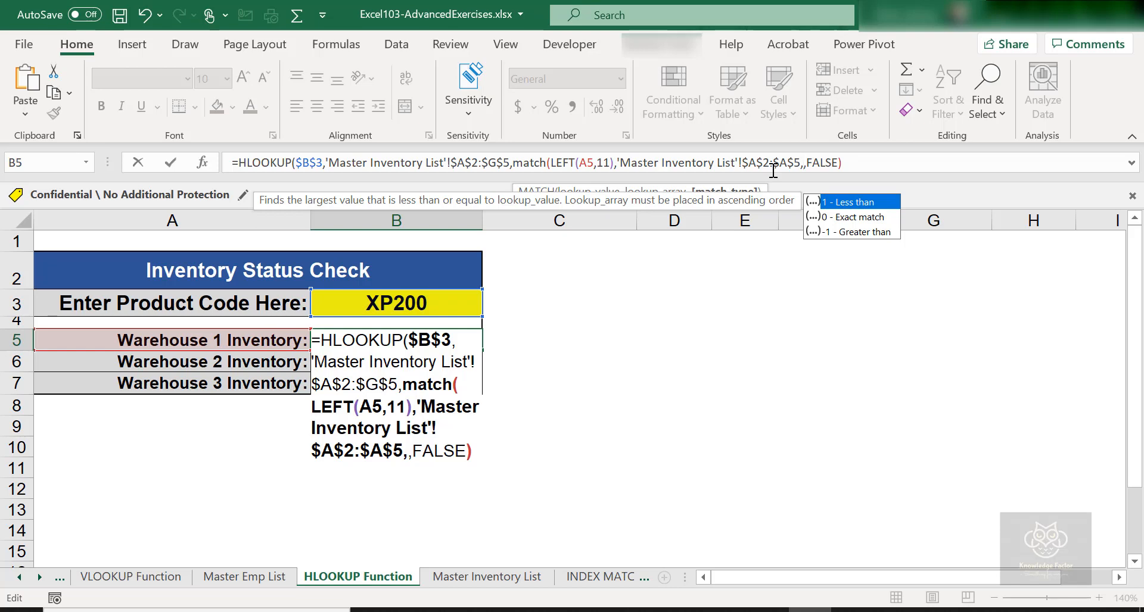
pyautogui.doubleClick(845, 216)
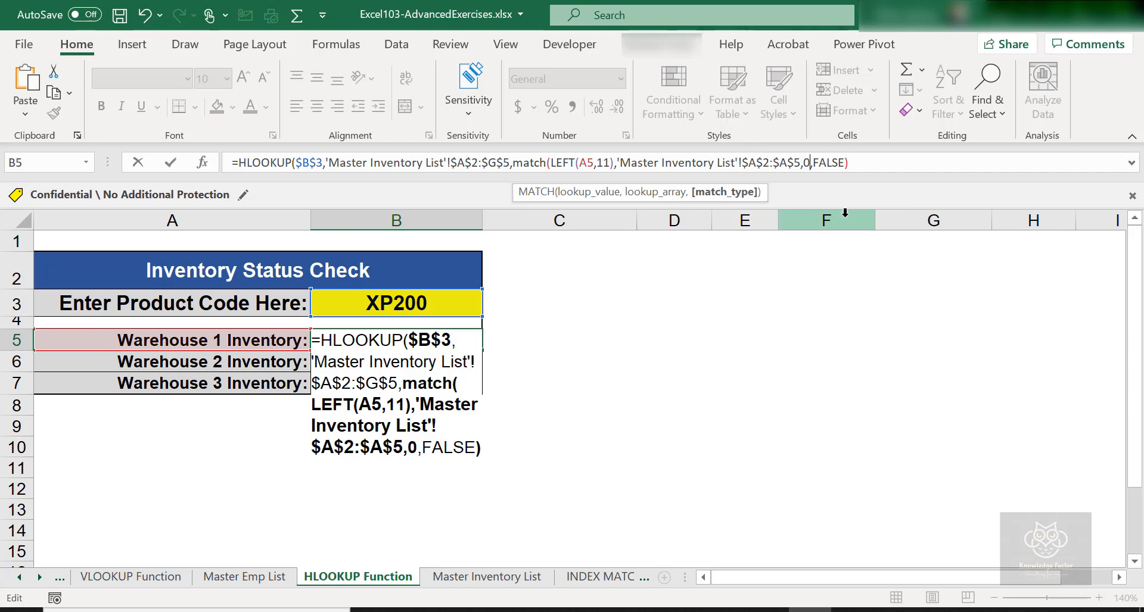
pyautogui.write(')')
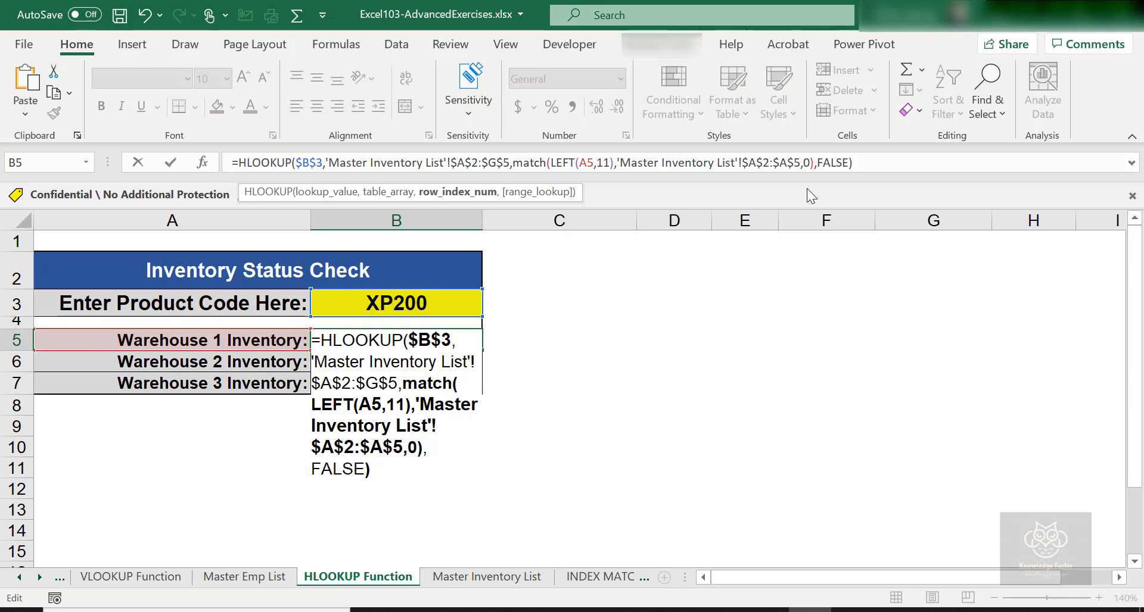
pyautogui.press('Return')
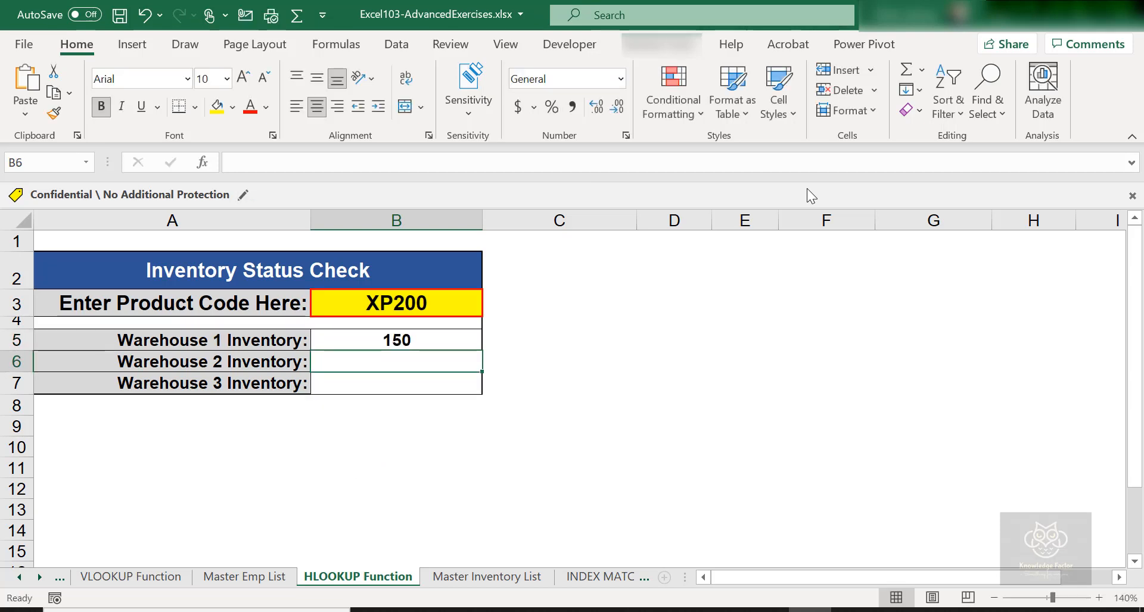
# Step: Check the Warehouse 1 result in B5 against the XP200 inventory for Warehouse 1 on the Master Inventory List sheet
pyautogui.hotkey('ctrl', 'pagedown')
pyautogui.click(340, 266)
pyautogui.click(114, 292)
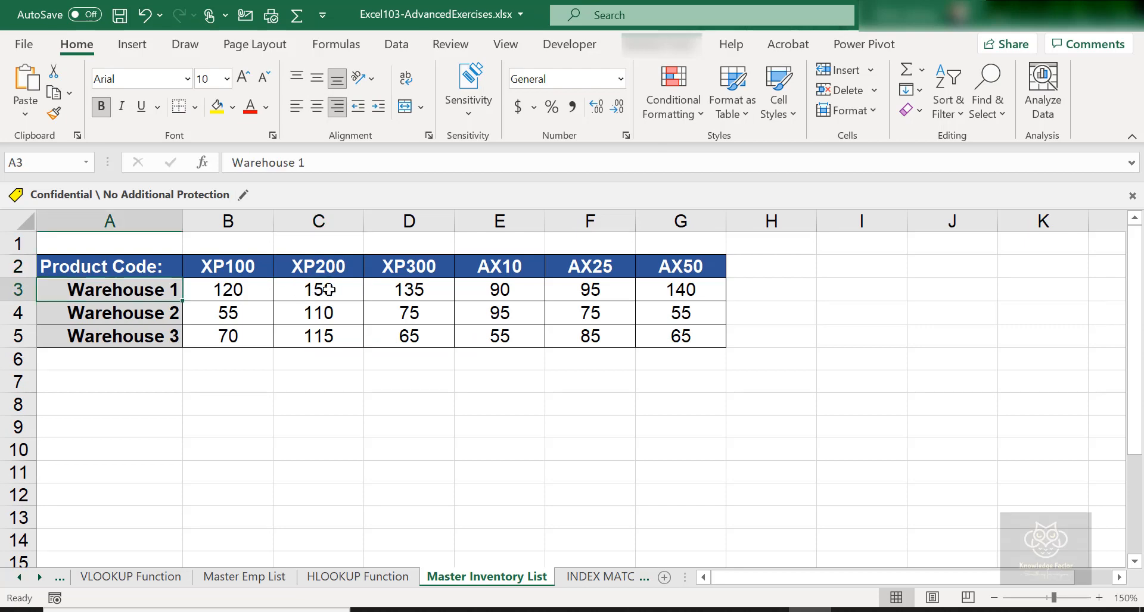
pyautogui.click(329, 290)
pyautogui.click(373, 572)
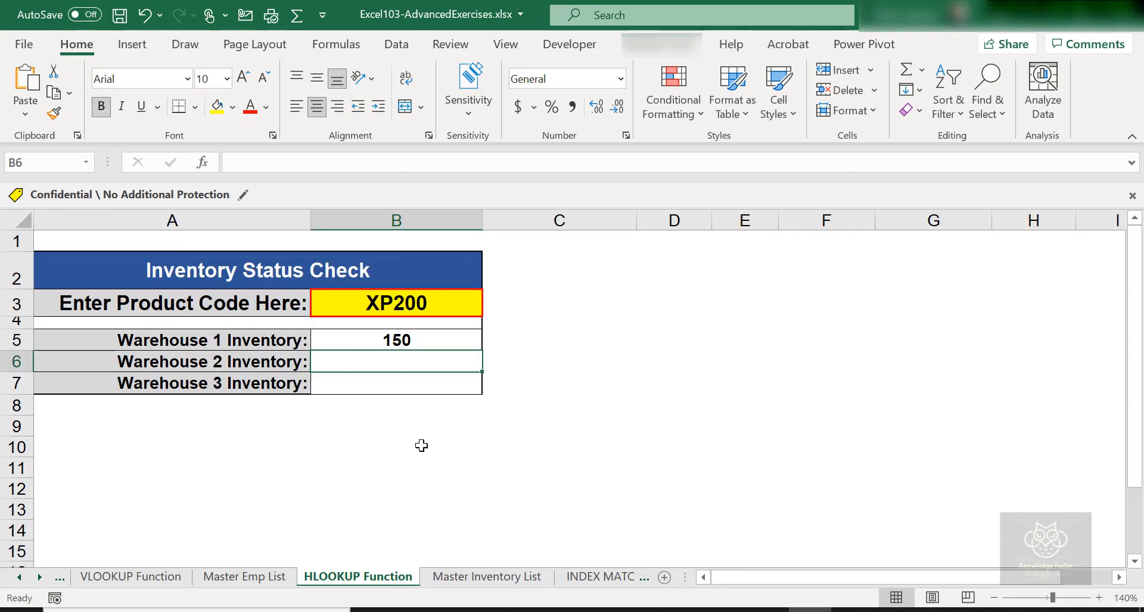
# Step: Copy the Warehouse 1 formula from B5 down through B7 and inspect the copied formula in B6
pyautogui.click(468, 343)
pyautogui.moveTo(480, 351); pyautogui.dragTo(488, 394)
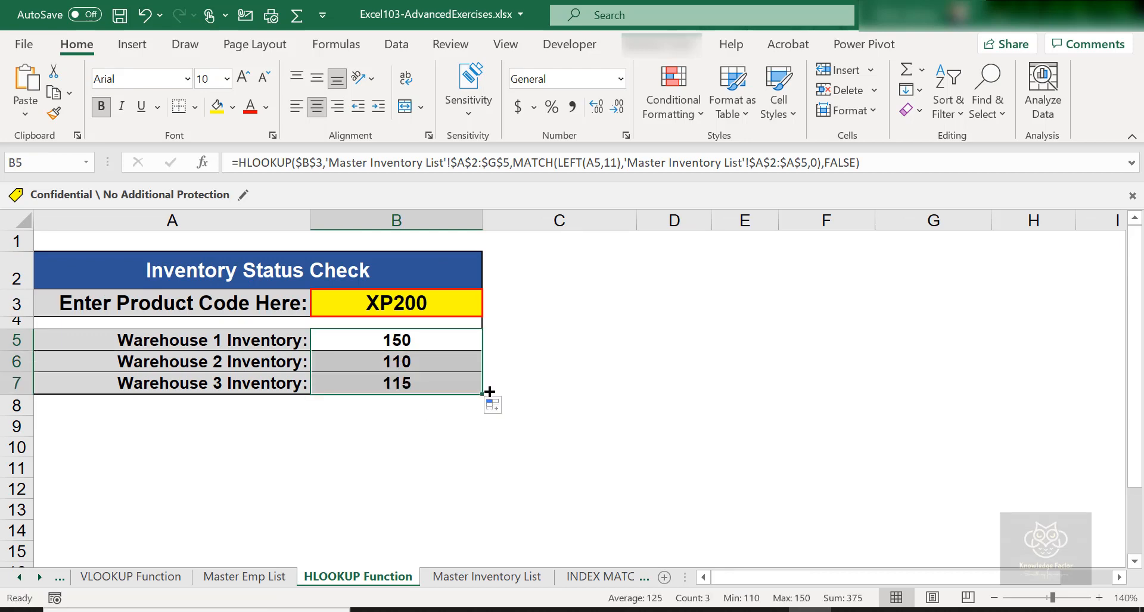
pyautogui.click(442, 362)
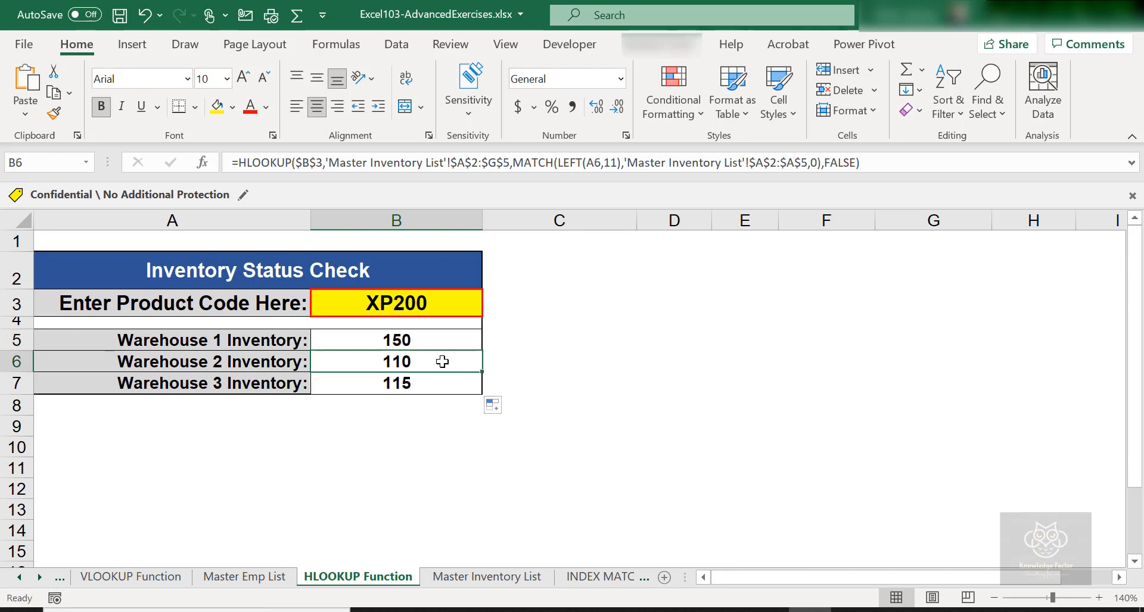